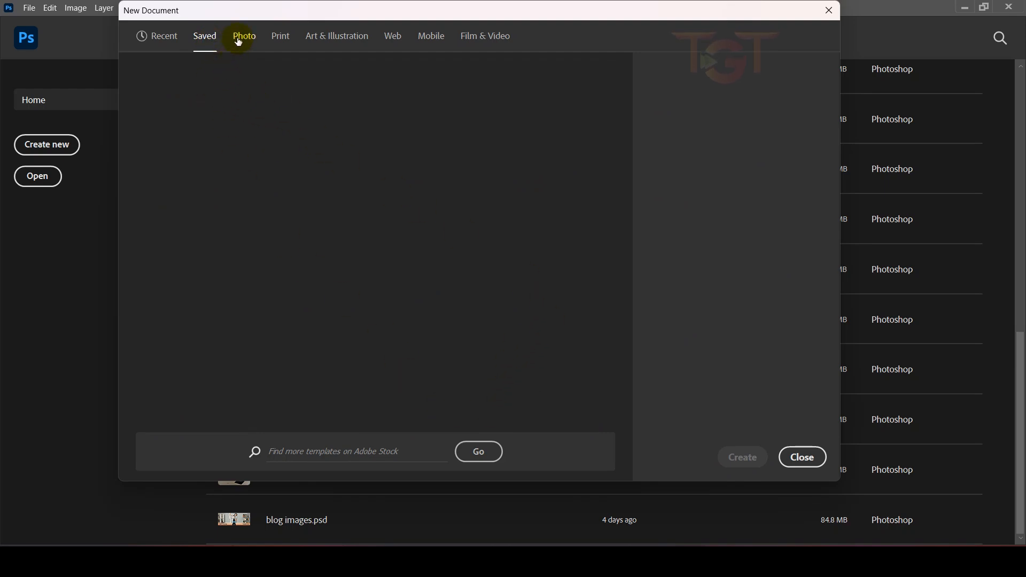
Step: Examine the blank document presets for Photo, Print, Art & Illustration, Web, Mobile, and Film & Video
left_click(239, 42)
left_click(280, 38)
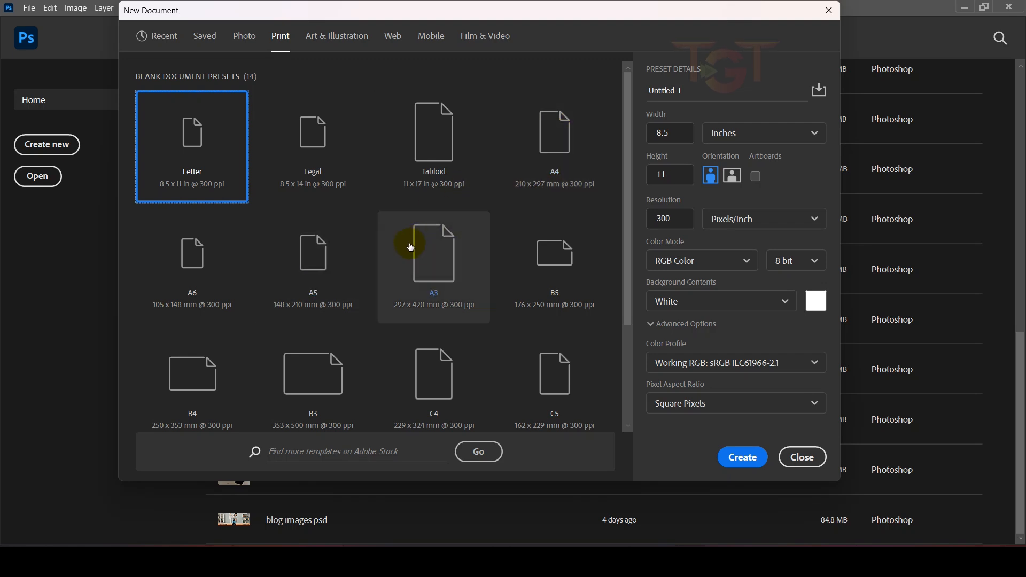
scroll(439, 274, "down", 1)
scroll(439, 273, "up", 1)
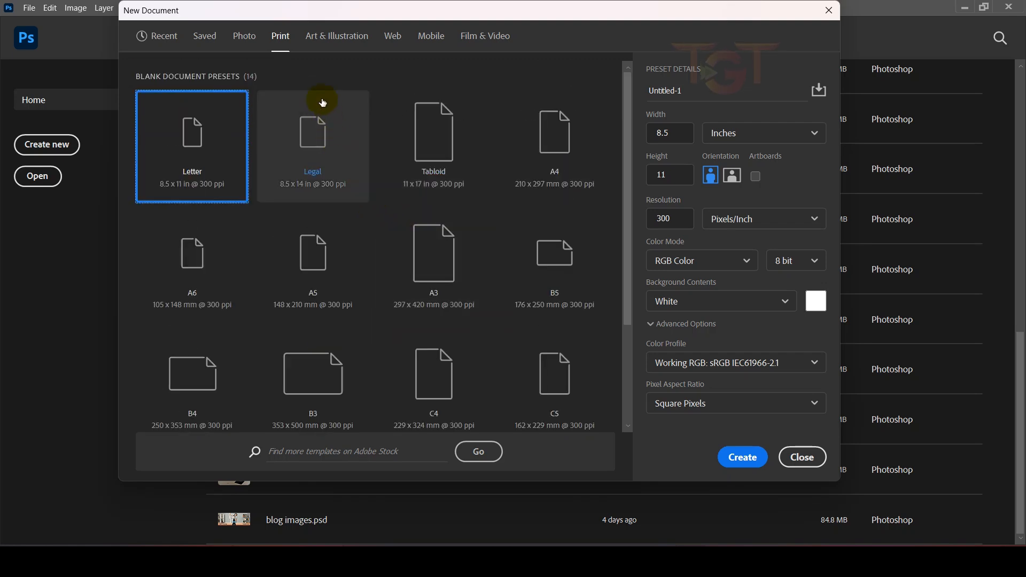
left_click(341, 45)
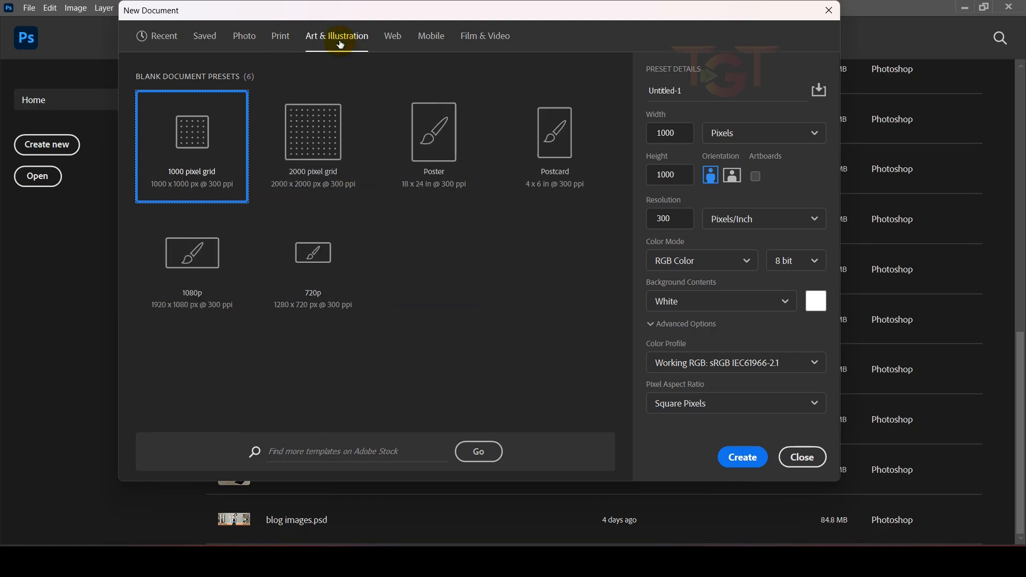
left_click(392, 38)
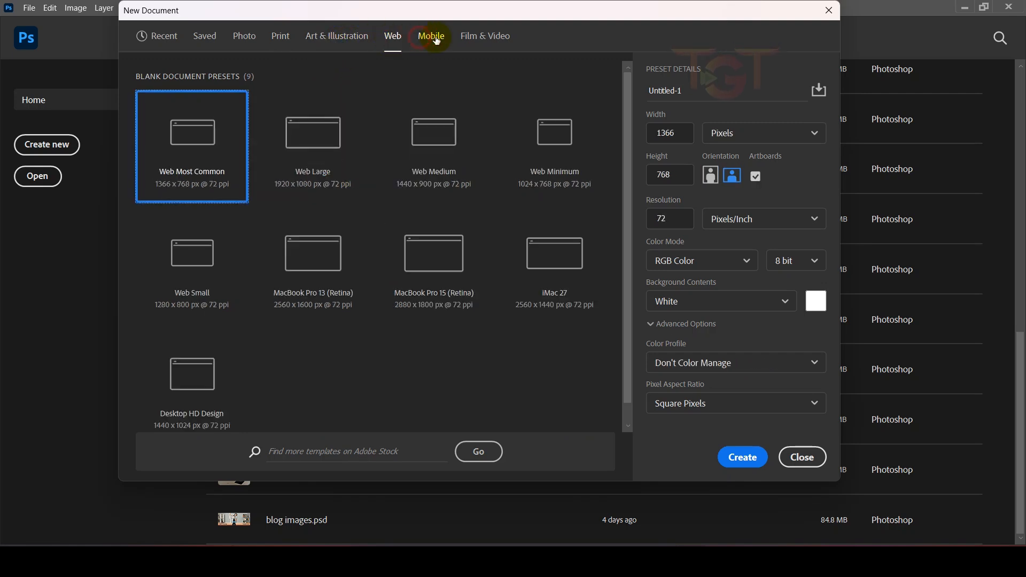
left_click(431, 38)
left_click(478, 44)
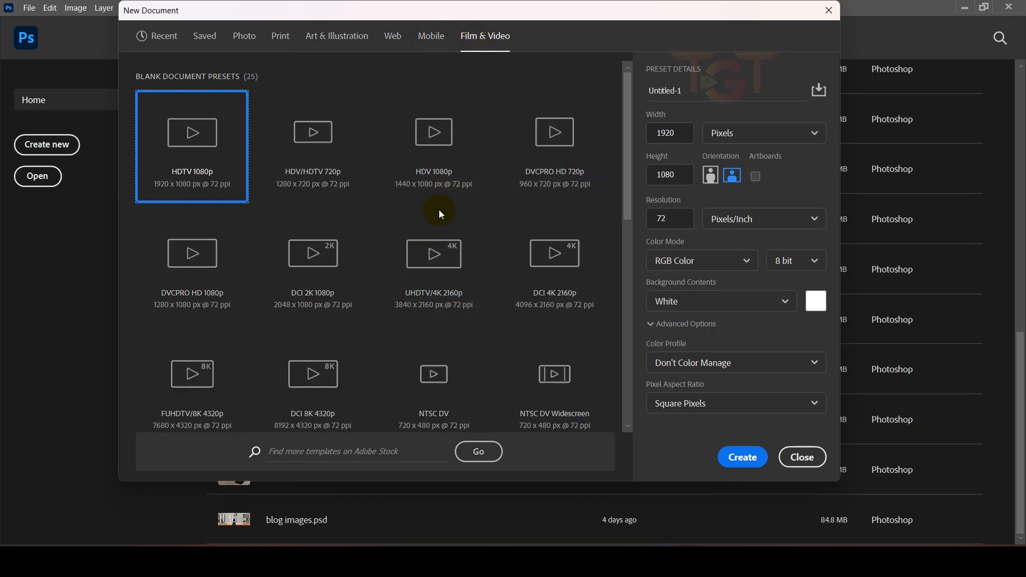
scroll(444, 238, "down", 8)
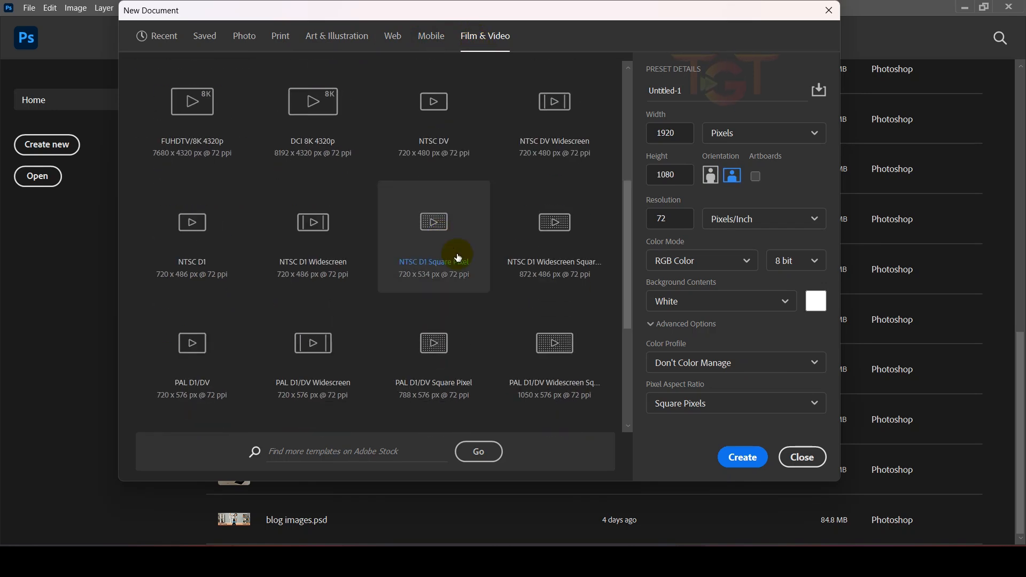
scroll(460, 259, "up", 8)
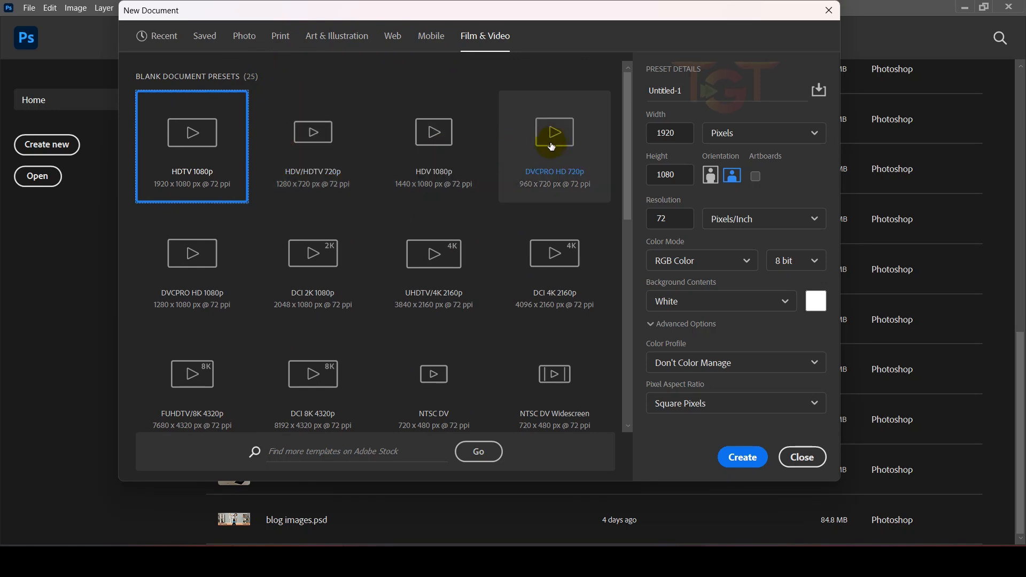
Step: Try inches and centimeters as the document size unit, and return the unit to pixels
left_click(725, 140)
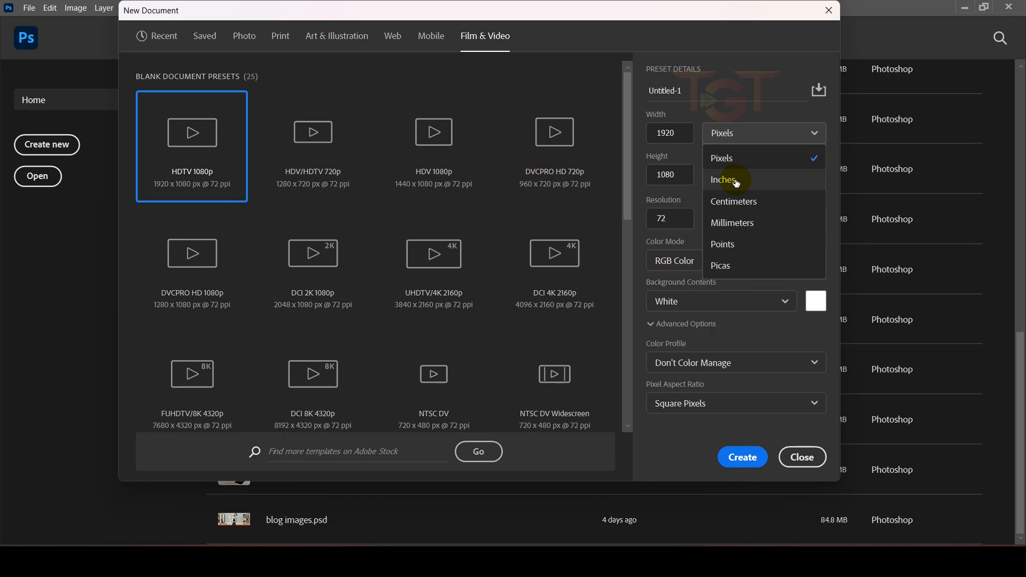
left_click(737, 183)
left_click(743, 142)
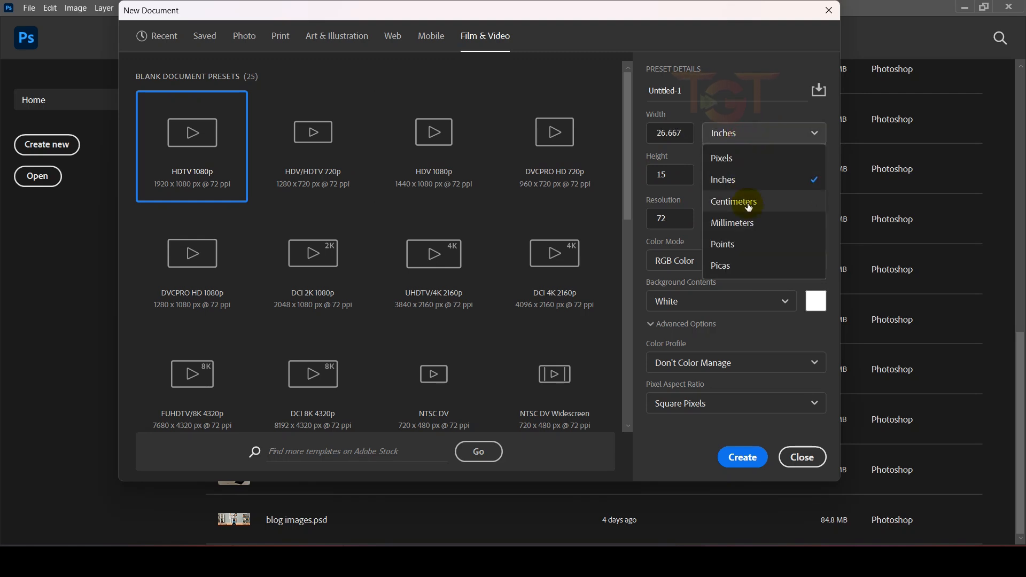
left_click(749, 201)
left_click(749, 134)
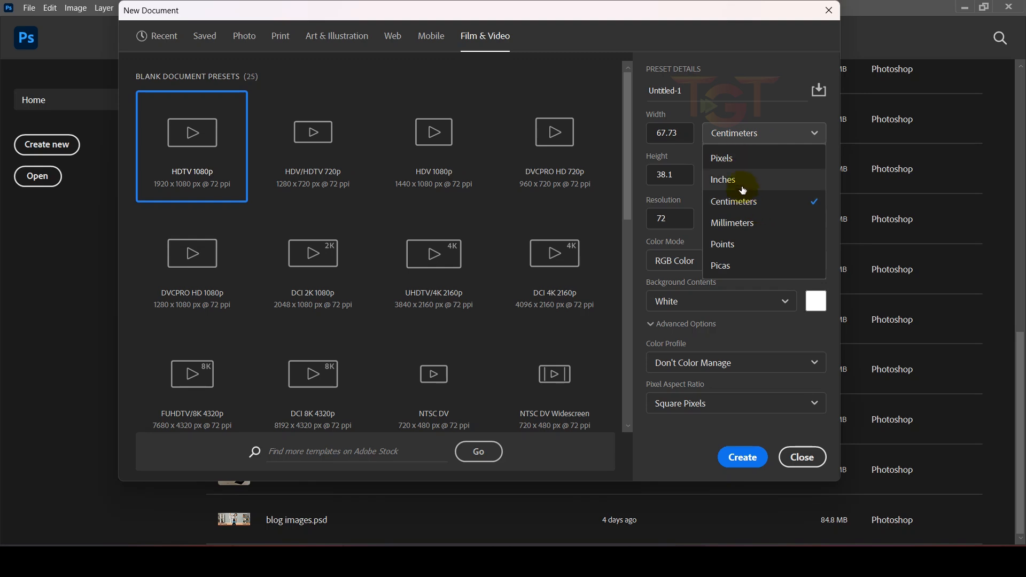
left_click(734, 160)
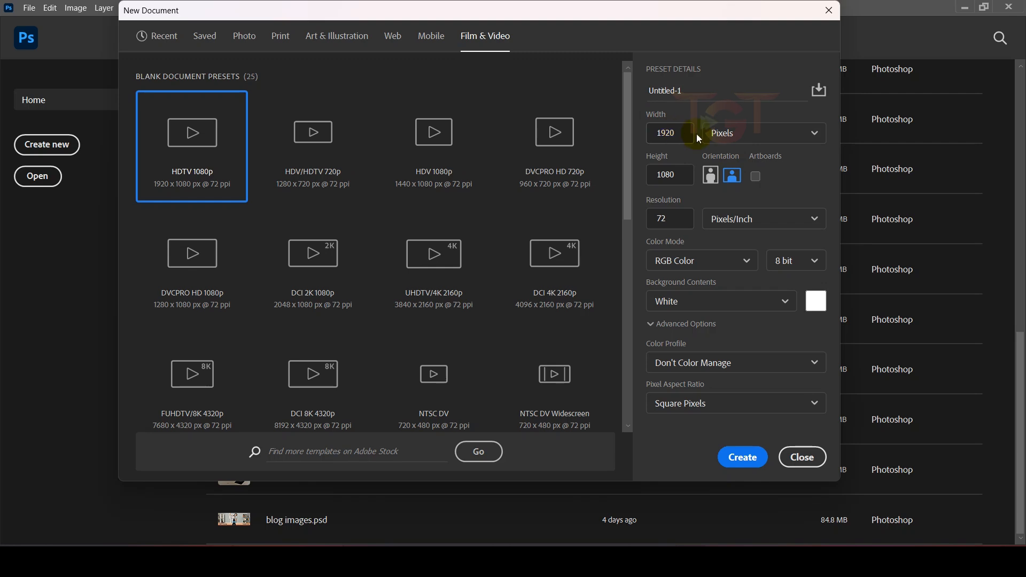
left_click(748, 136)
left_click(755, 153)
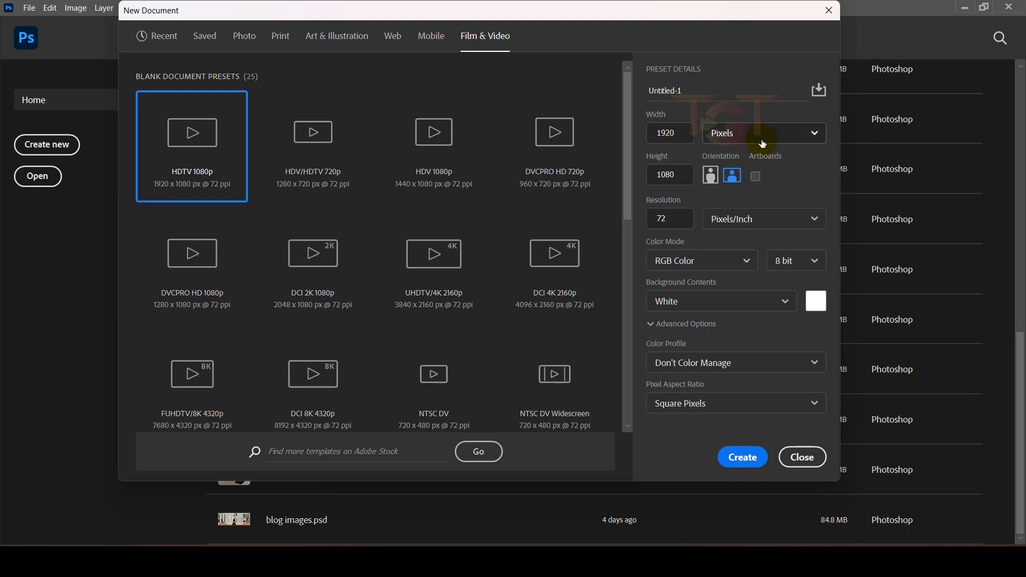
Step: Set the new document's width to 1080 pixels to match its height
left_click_drag(685, 134, 638, 136)
type("1080")
left_click(661, 175)
double_click(680, 174)
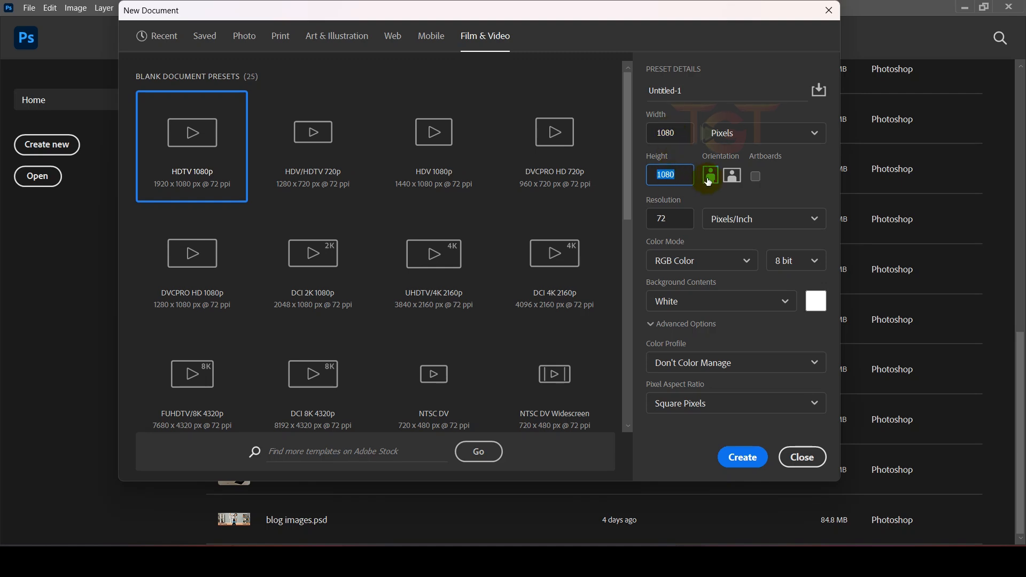
Step: Try a document width of 10800 pixels and set it back to 1080 pixels
left_click(683, 133)
double_click(683, 133)
type("10800")
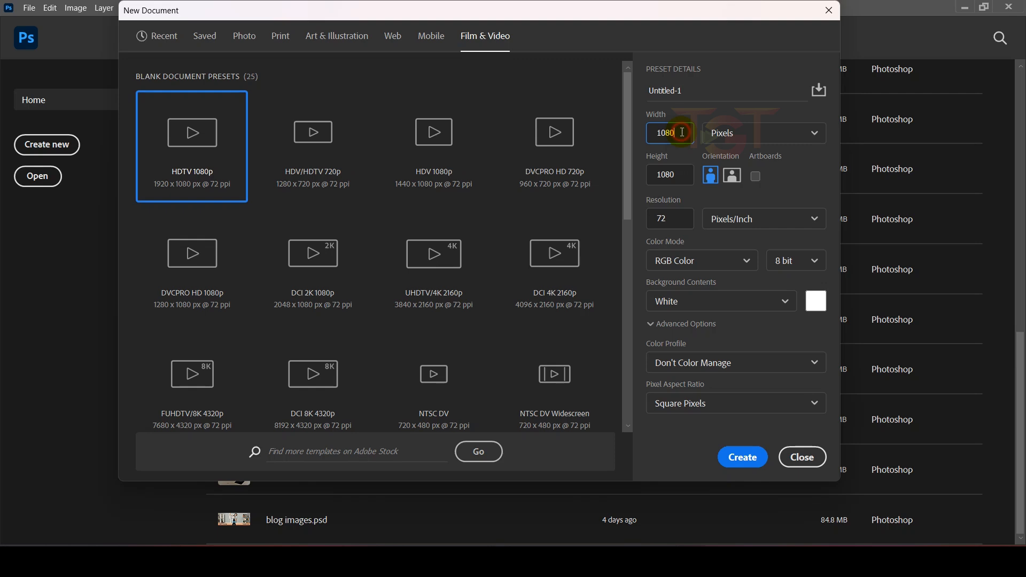
left_click(678, 174)
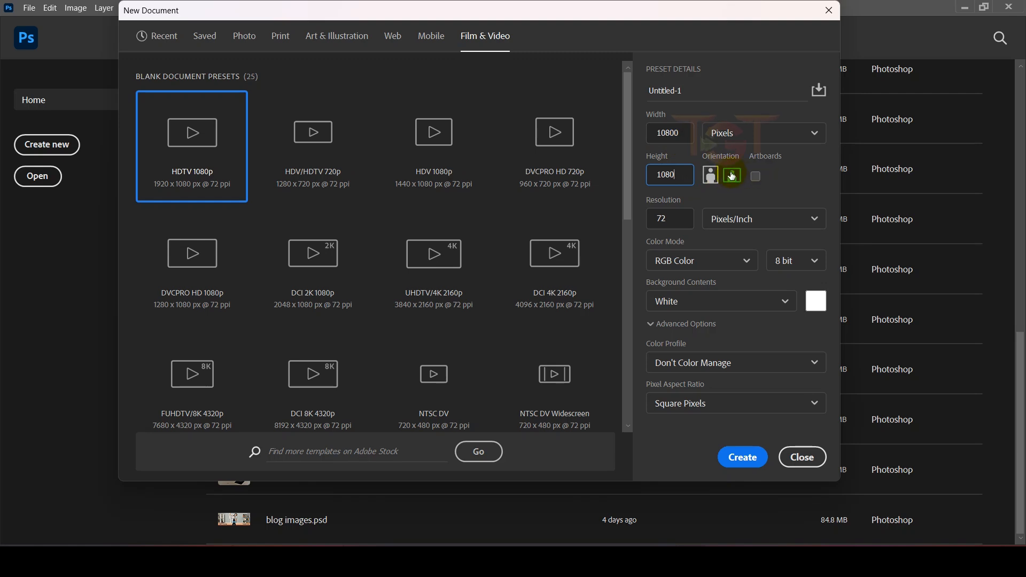
double_click(688, 136)
type("1080")
left_click(680, 172)
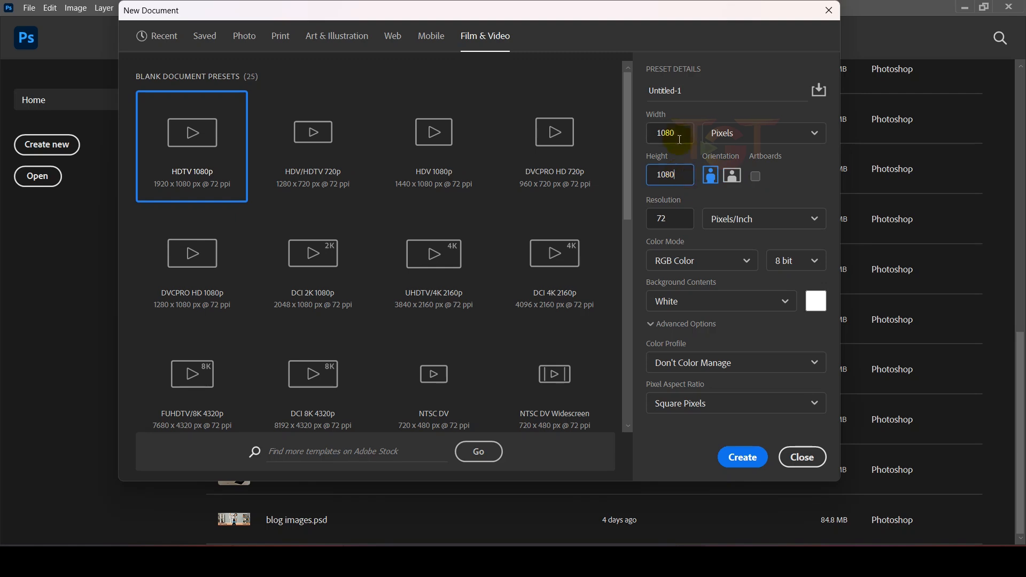
Step: Set the resolution to 300 pixels/inch and create the document in portrait orientation
left_click(711, 178)
double_click(654, 219)
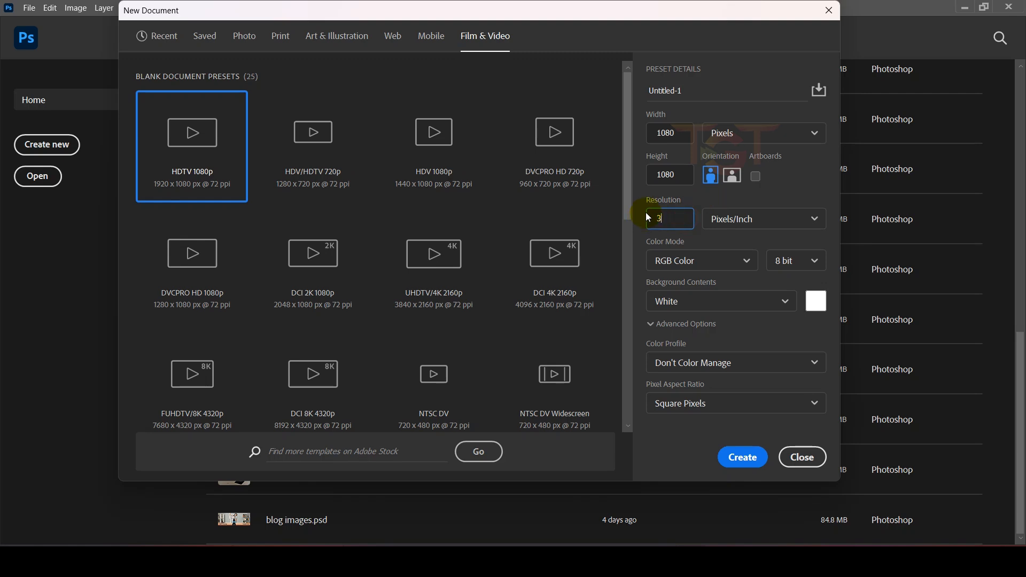
double_click(682, 215)
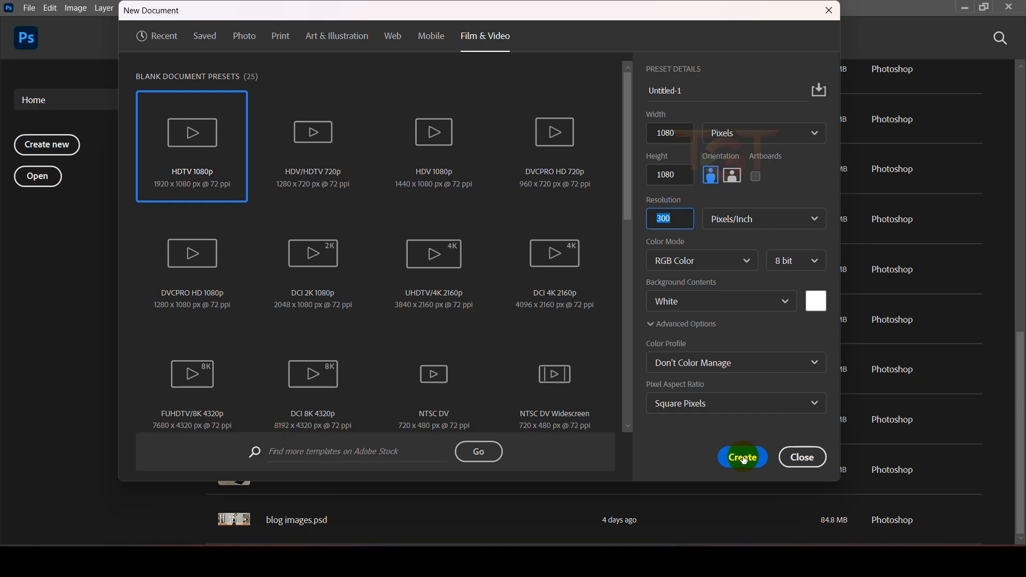
left_click(744, 458)
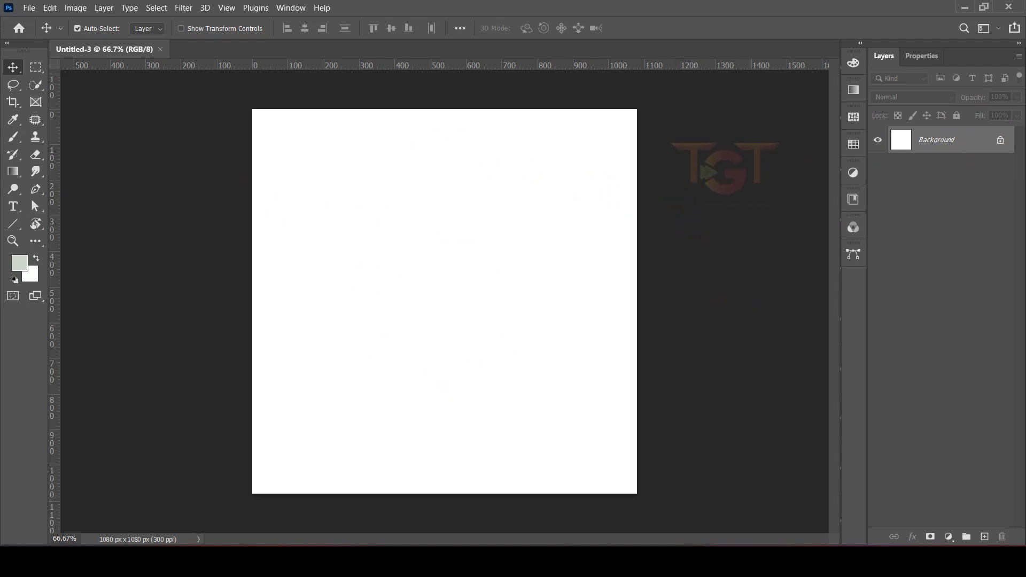
Step: Place the basketball photo markus-spiske-KtYQeUDoVPM-unsplash from the psp classes folder onto the canvas
key("alt+Tab")
left_click(976, 12)
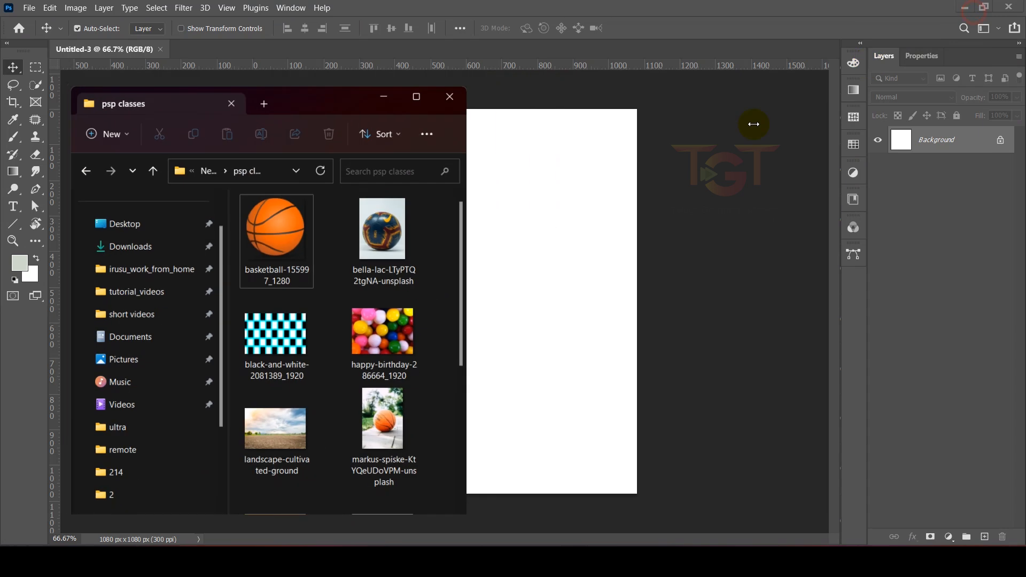
left_click_drag(368, 406, 508, 275)
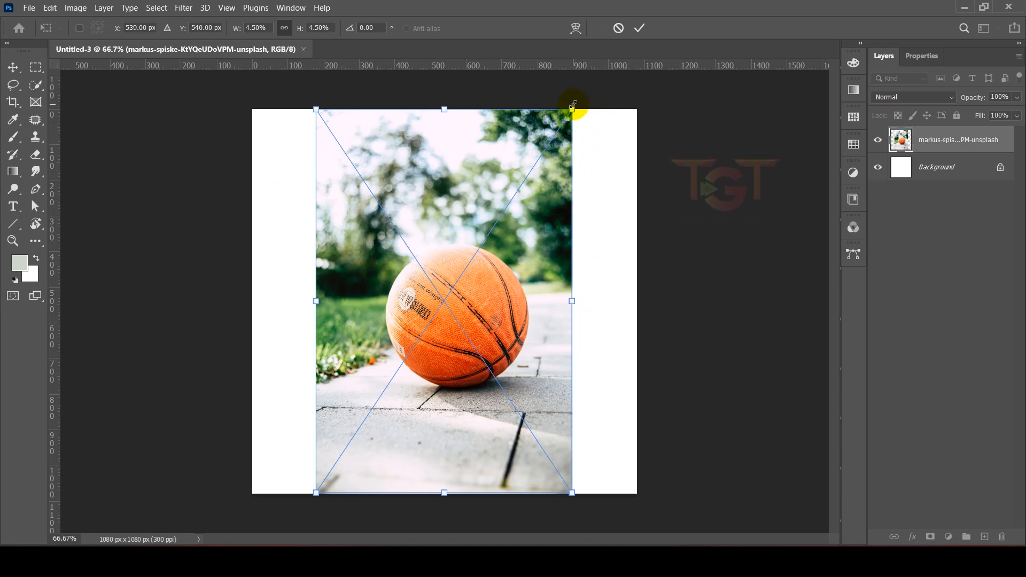
Step: Try resizing the placed photo from its upper-right corner and its right side, and undo the resizing
left_click_drag(572, 107, 654, 159)
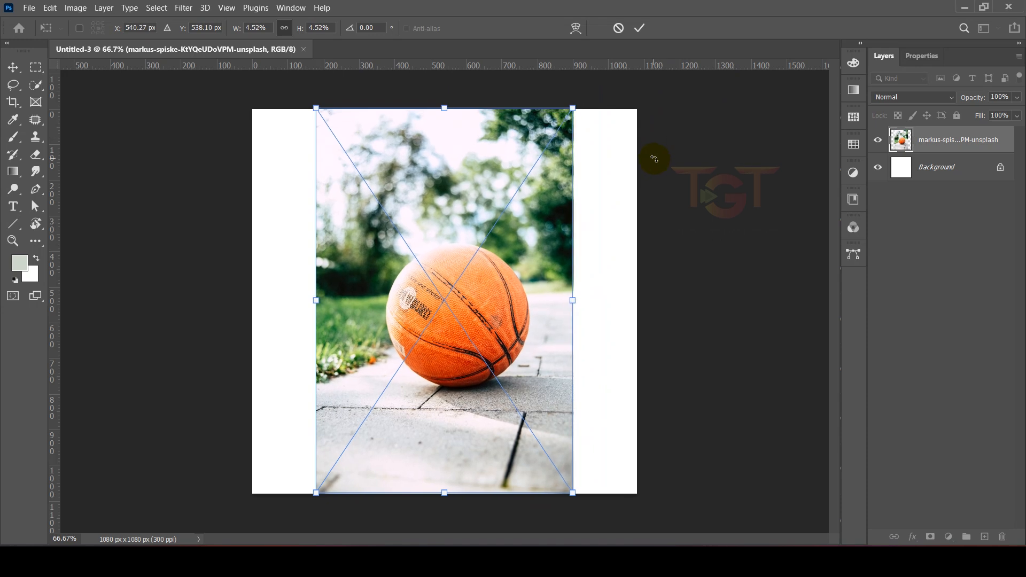
left_click_drag(572, 301, 692, 300)
key("ctrl+z")
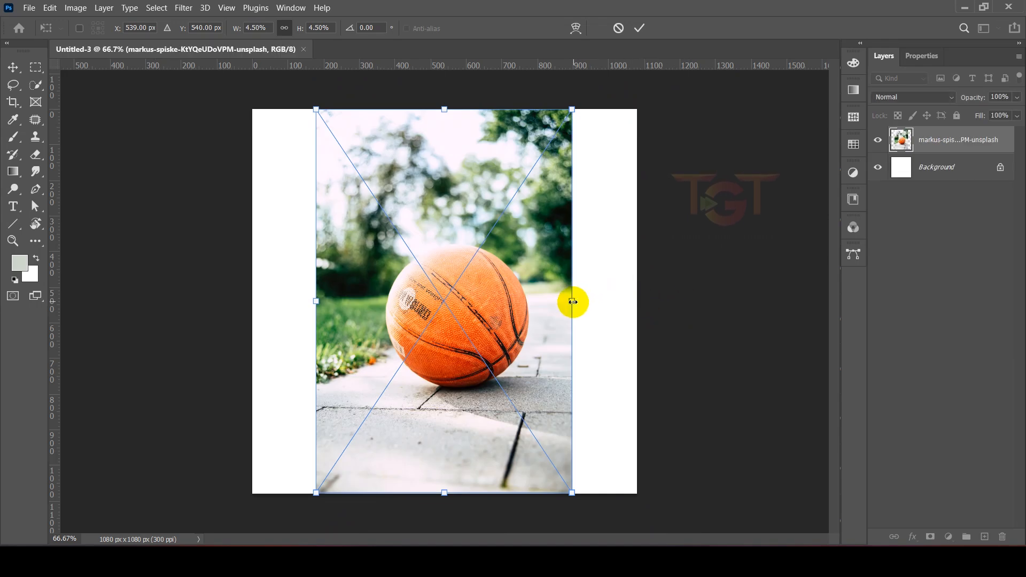
Step: Try scaling the photo about its center to 6.76% and enlarging it from its upper-right corner, undoing each attempt
left_click_drag(572, 302, 635, 302)
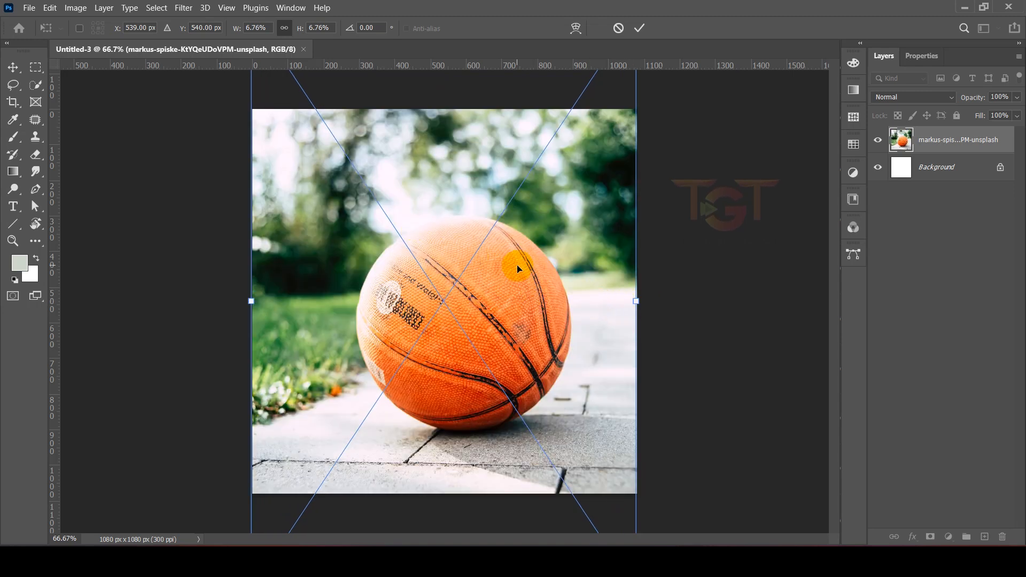
key("ctrl+z")
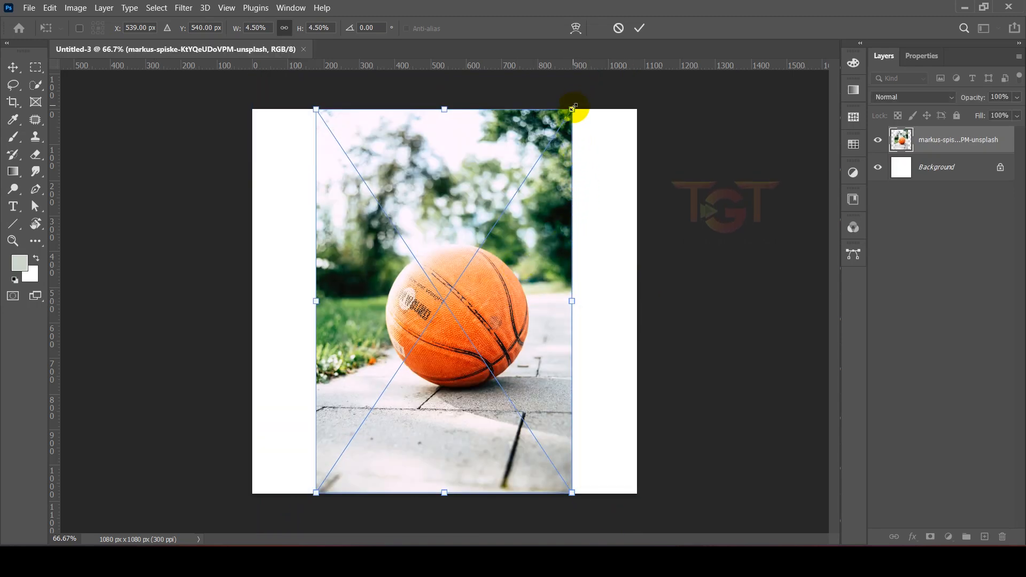
left_click_drag(573, 109, 695, 48)
key("ctrl+z")
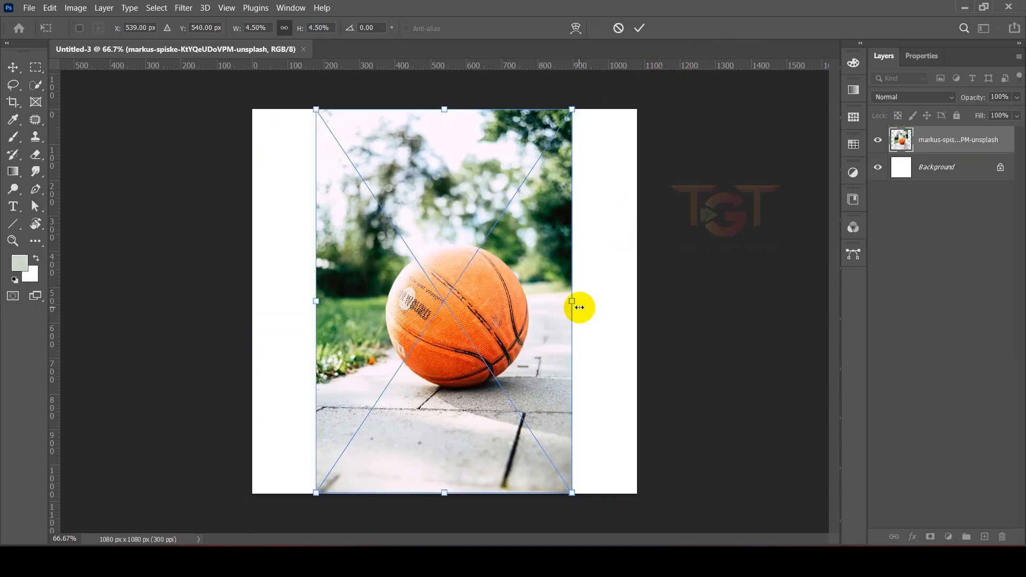
Step: Try stretching only the photo's width to 6.75% so it spans the canvas, and undo both side adjustments
left_click_drag(580, 301, 633, 299)
left_click_drag(316, 301, 254, 298)
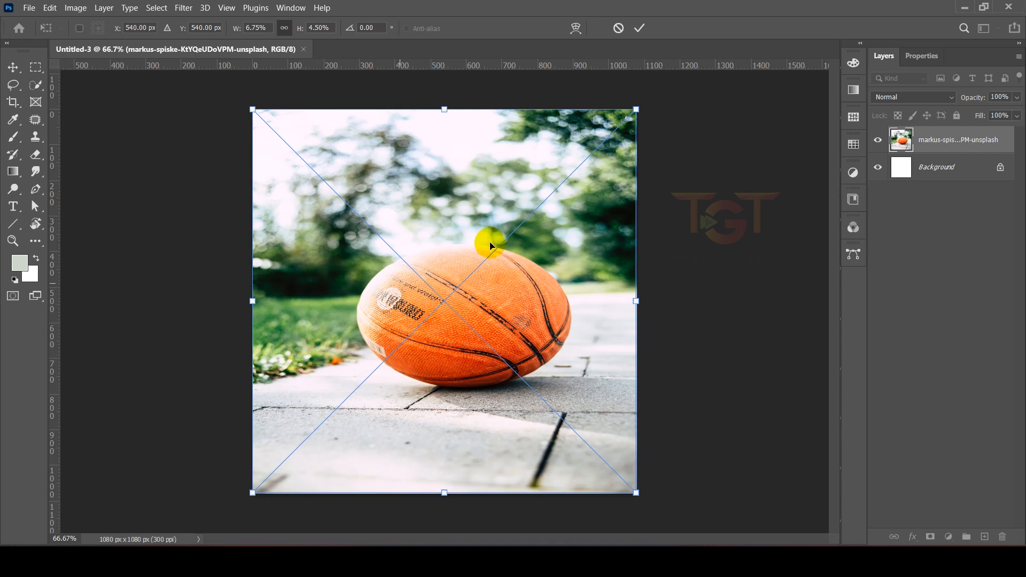
key("ctrl+z")
key("ctrl+z")
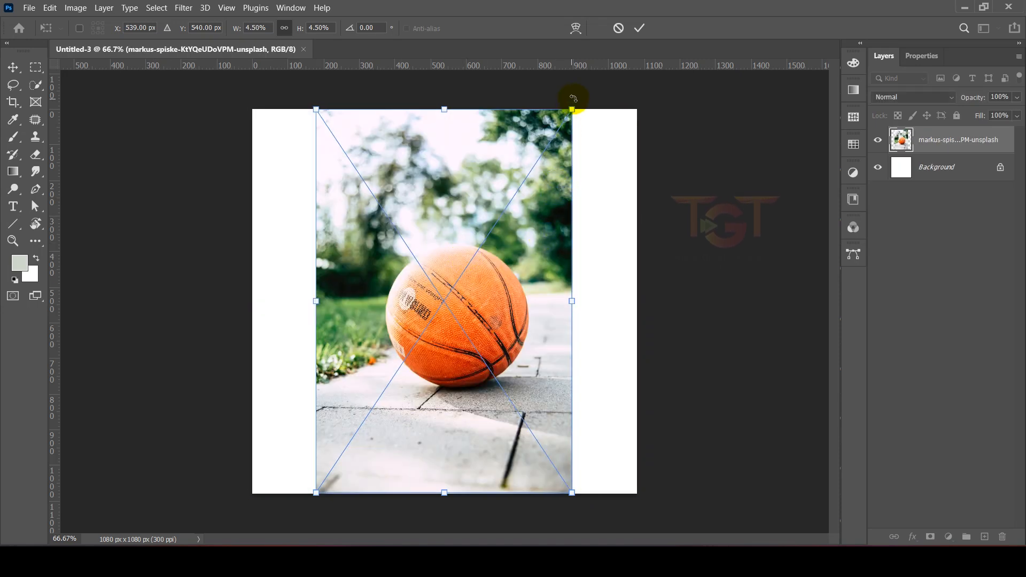
Step: Scale the photo proportionally about its center to 6.76% so it fills the canvas width, and commit the placement
mouse_move(575, 107)
left_mouse_down()
mouse_move(554, 142)
mouse_move(574, 204)
mouse_move(573, 262)
mouse_move(518, 291)
mouse_move(531, 246)
mouse_move(501, 358)
mouse_move(419, 297)
mouse_move(514, 367)
mouse_move(412, 343)
mouse_move(498, 371)
mouse_move(405, 372)
mouse_move(450, 324)
mouse_move(408, 362)
mouse_move(505, 328)
mouse_move(583, 246)
mouse_move(653, 138)
mouse_move(624, 155)
mouse_move(640, 156)
mouse_move(601, 156)
mouse_move(571, 111)
left_mouse_up()
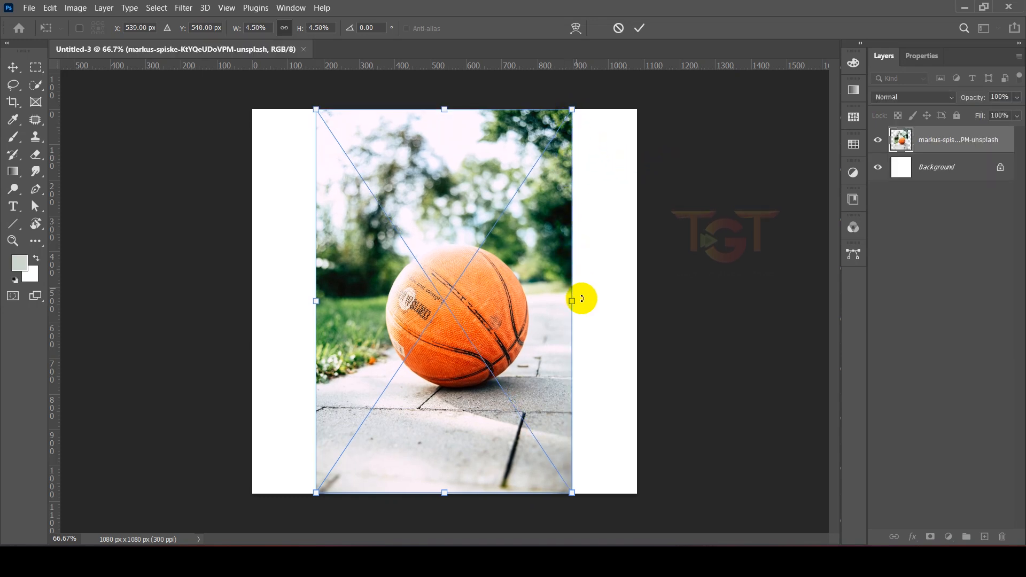
left_click_drag(572, 299, 601, 295)
left_click_drag(629, 293, 636, 293)
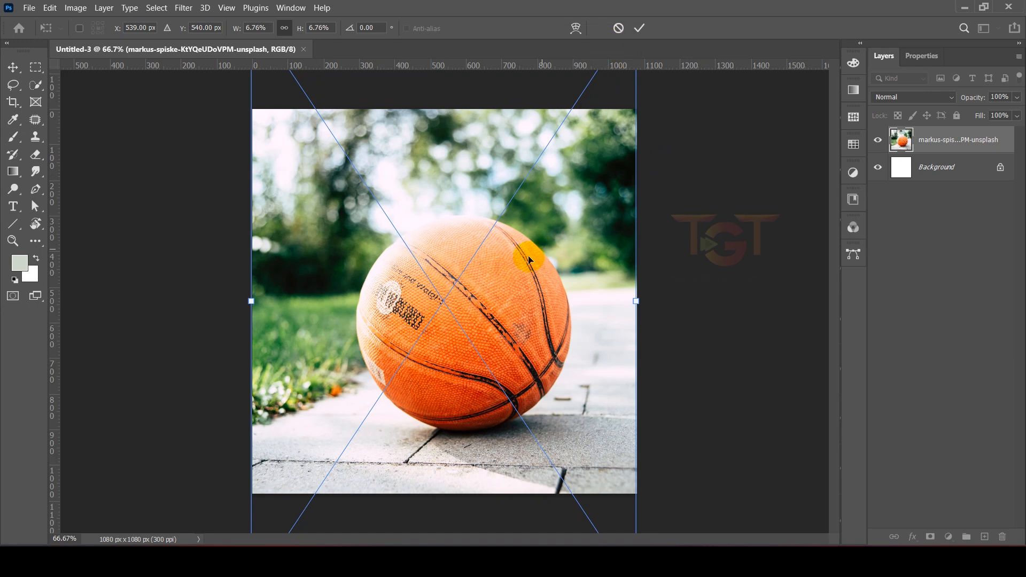
left_click(640, 28)
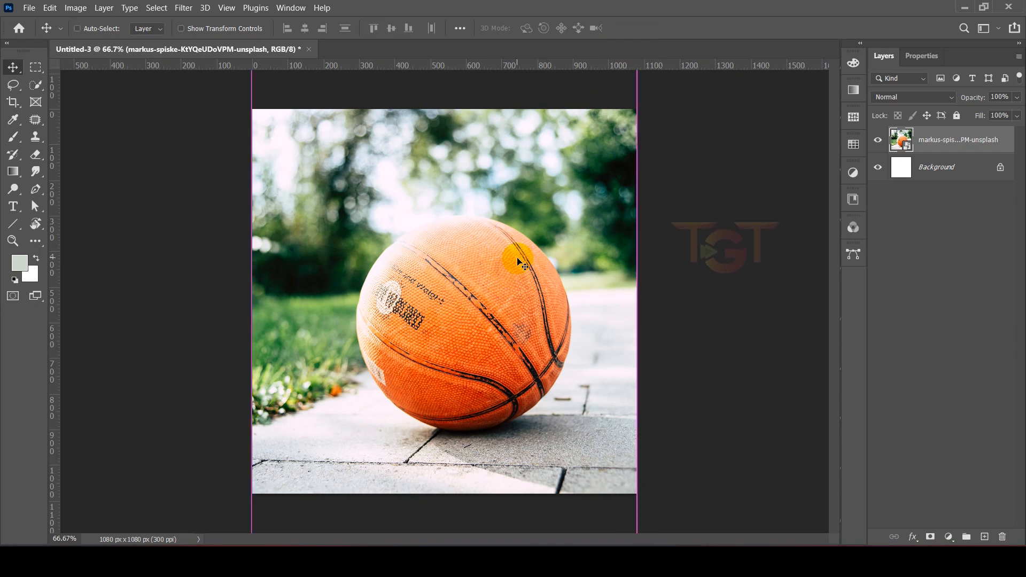
Step: Undo the photo placement and place the basketball photo markus-spiske-KtYQeUDoVPM-unsplash from the psp classes folder again
key("ctrl+z")
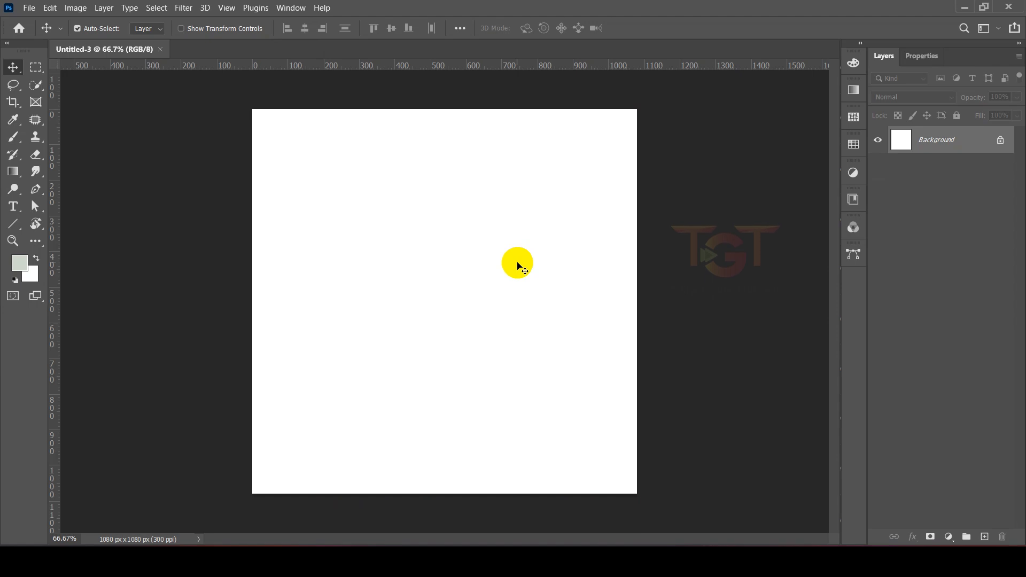
key("alt+Tab")
left_click_drag(397, 423, 535, 295)
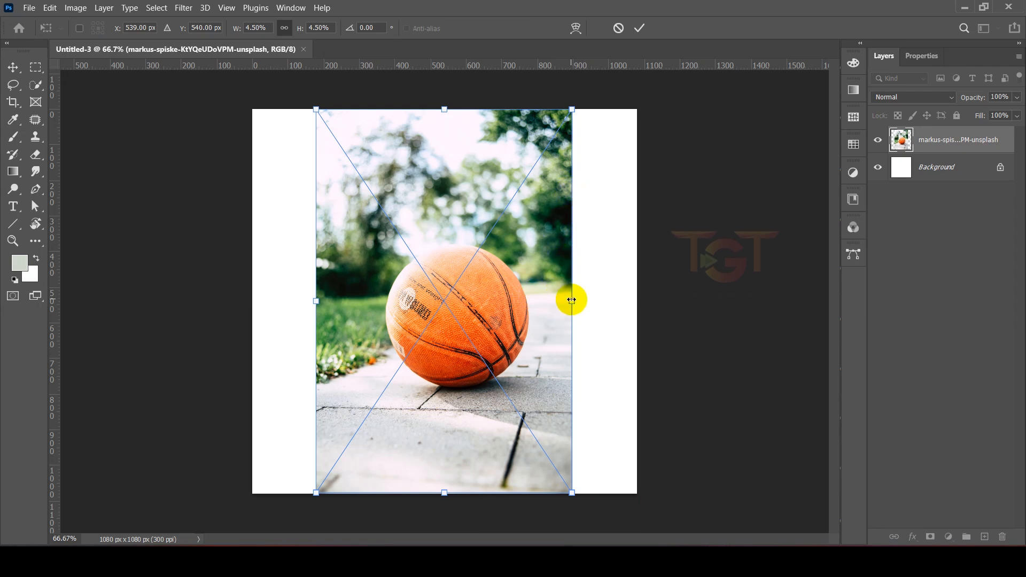
Step: Try scaling the photo proportionally to 4.71% from its right side, and undo the scaling
left_click_drag(573, 302, 584, 302)
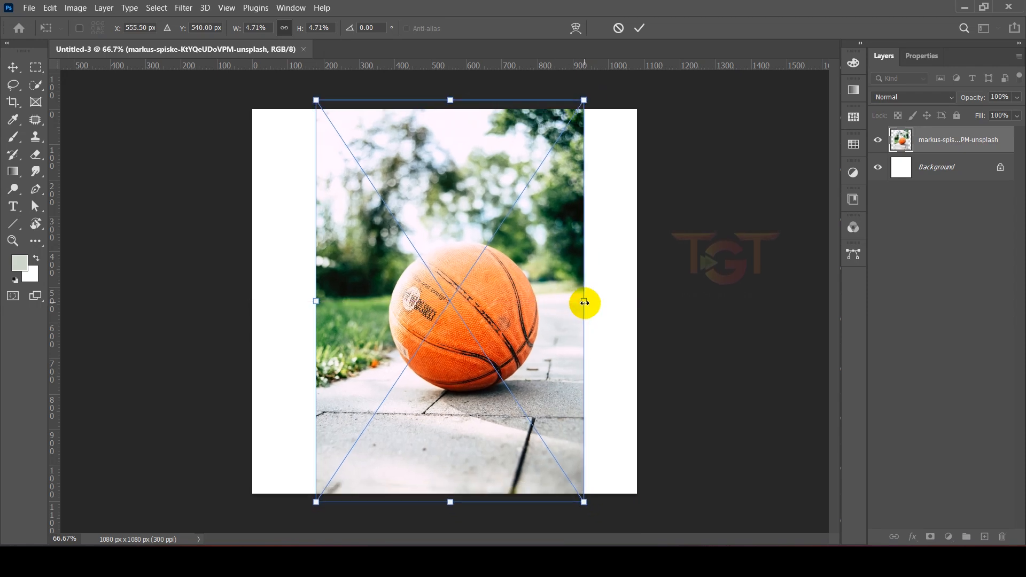
key("ctrl+z")
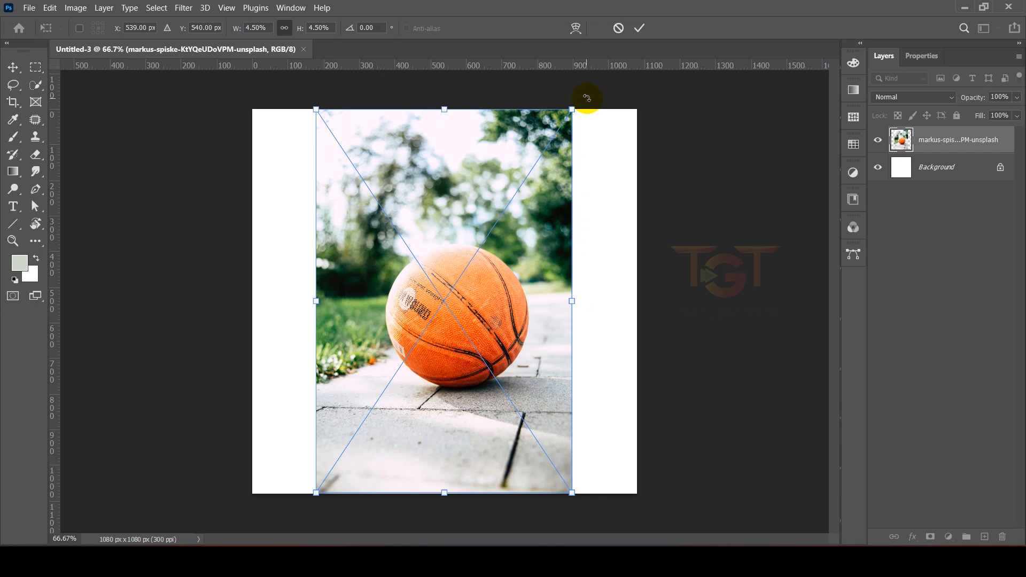
Step: Try rotating the upright basketball photo freehand around its center, and undo each rotation
left_click_drag(588, 99, 422, 207)
key("ctrl+z")
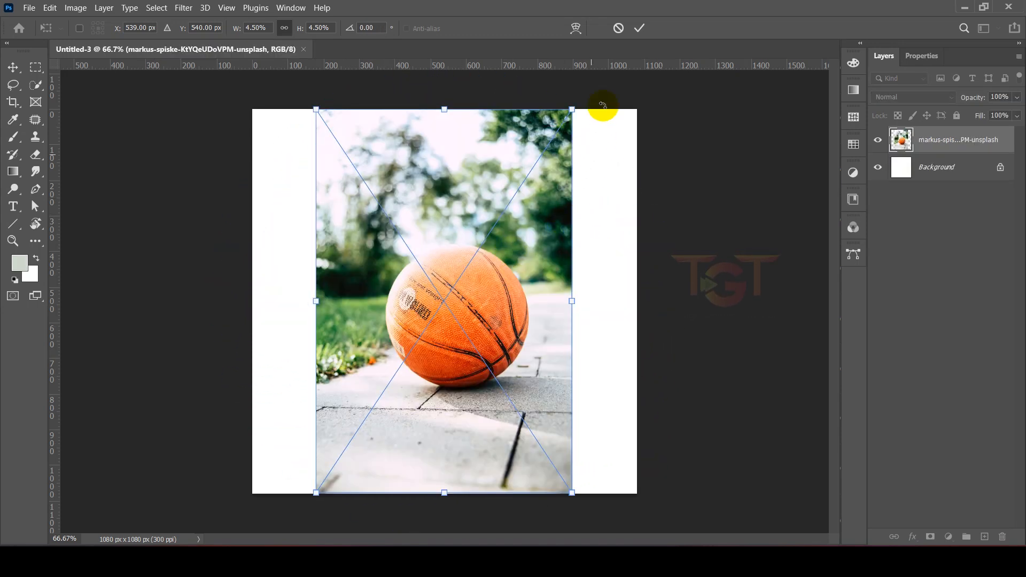
left_click_drag(603, 91, 386, 346)
key("Escape")
key("ctrl+z")
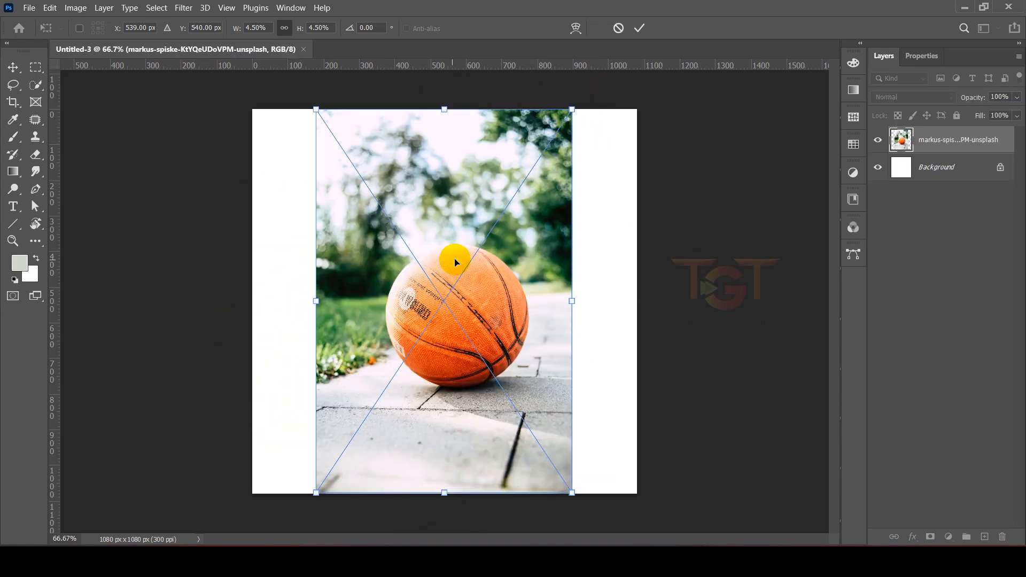
Step: Try rotating the photo to 90° and scaling it proportionally to 7.05% so it covers the canvas, and undo both changes
left_click_drag(618, 174, 610, 356)
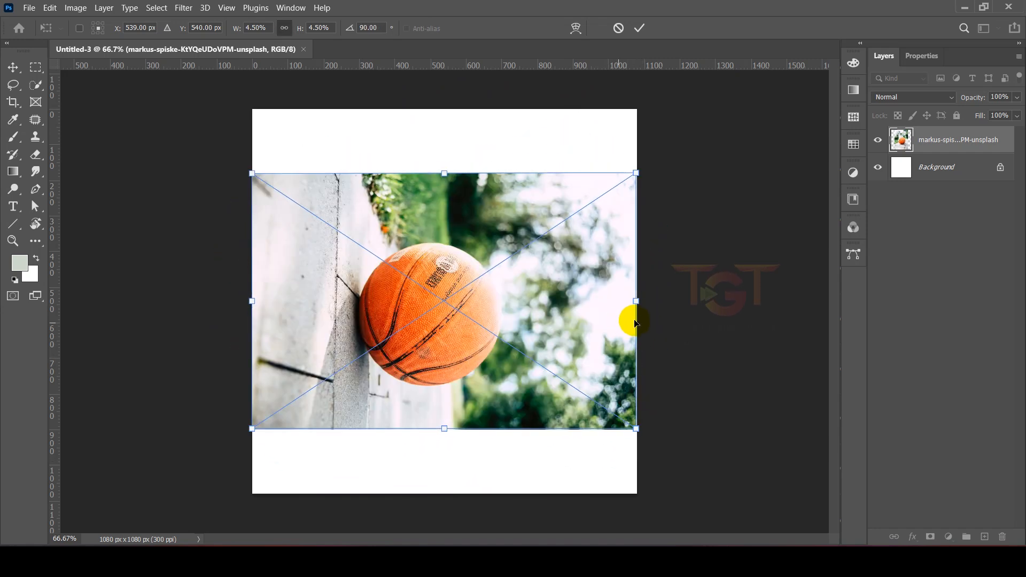
left_click_drag(637, 304, 746, 302)
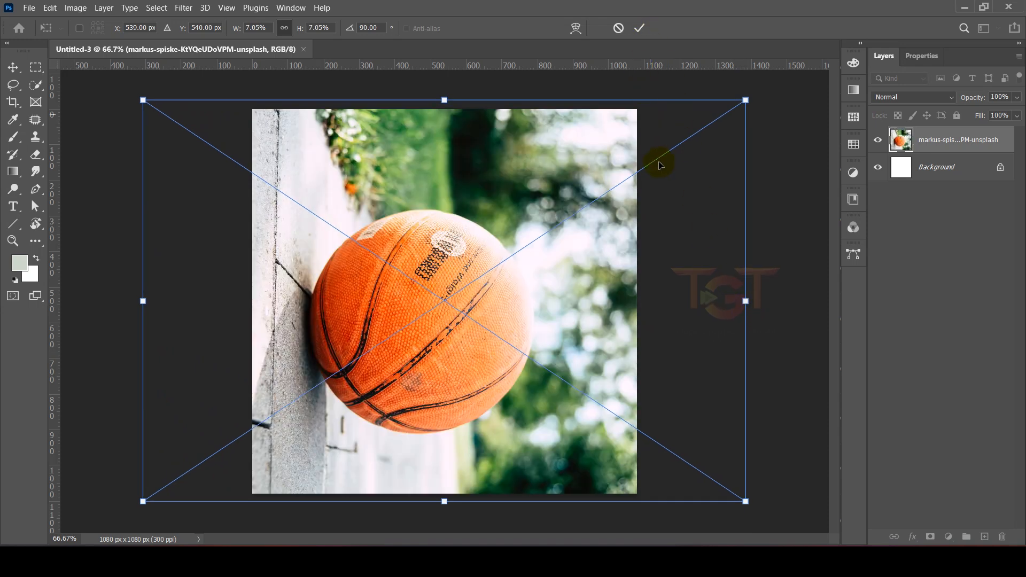
key("ctrl+z")
key("ctrl+z")
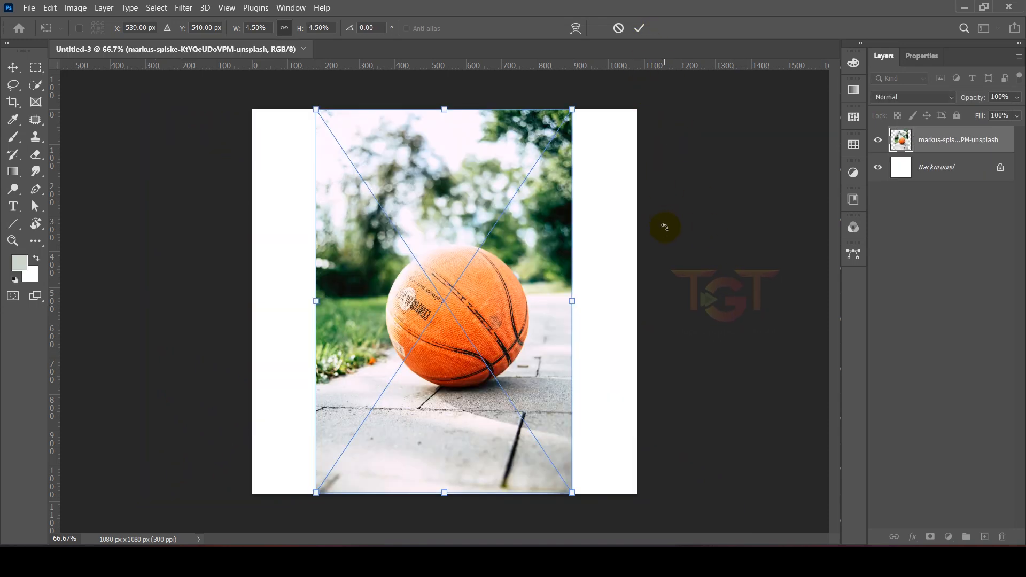
Step: Rotate the photo clockwise by about a quarter turn, and set its rotation to exactly 90°
left_click_drag(584, 102, 582, 407)
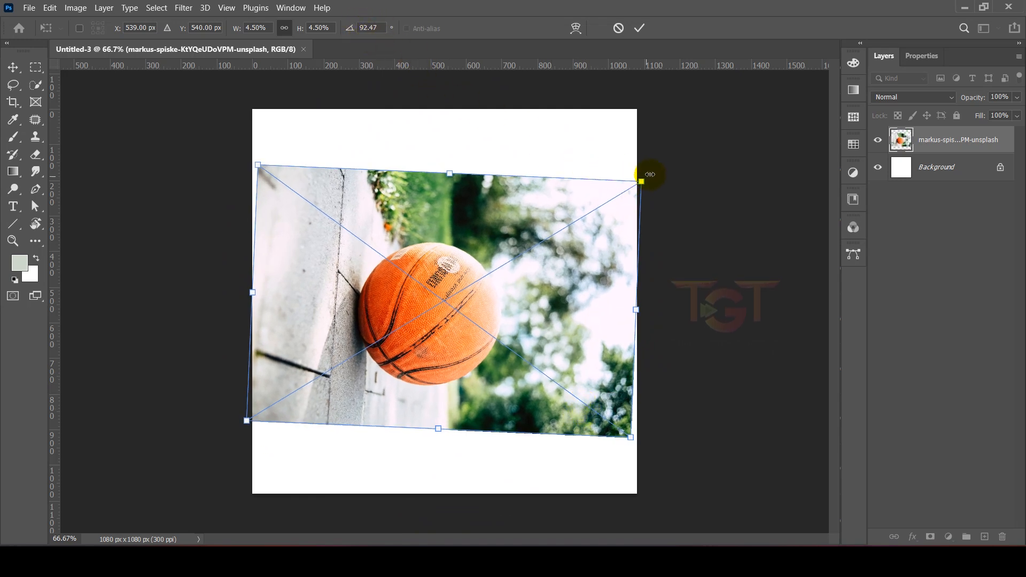
left_click_drag(652, 171, 632, 157)
left_click(372, 25)
type("90")
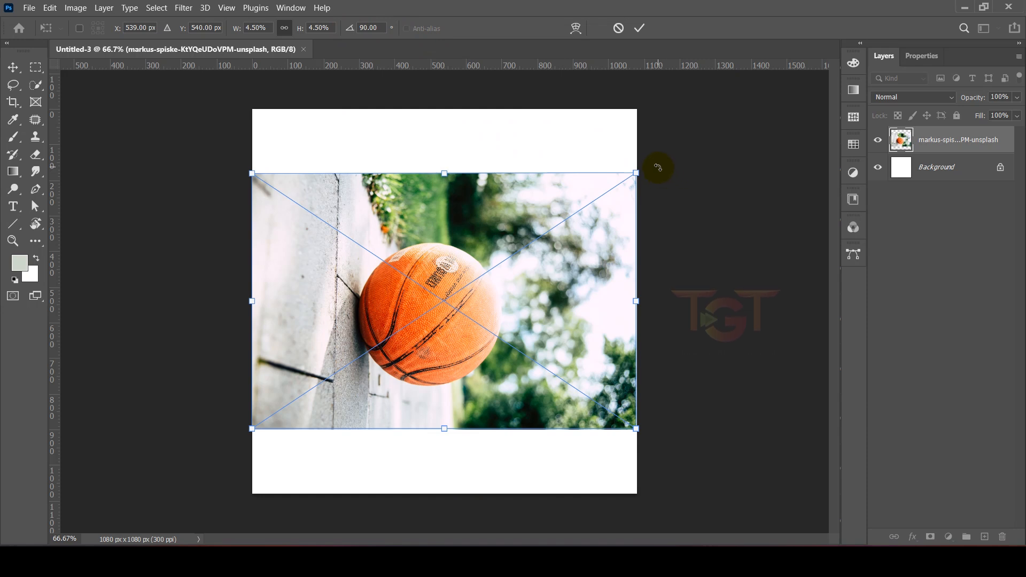
Step: Rotate the photo in snapped angle increments to 75°, and bring it back to 90°
left_click_drag(658, 168, 584, 133)
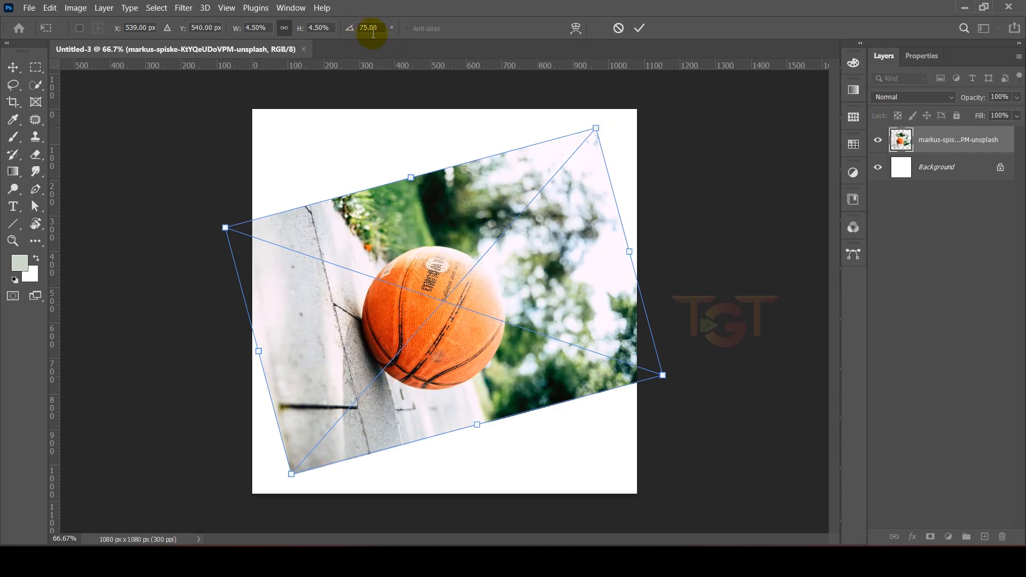
left_click_drag(608, 117, 333, 107)
left_click_drag(577, 94, 661, 380)
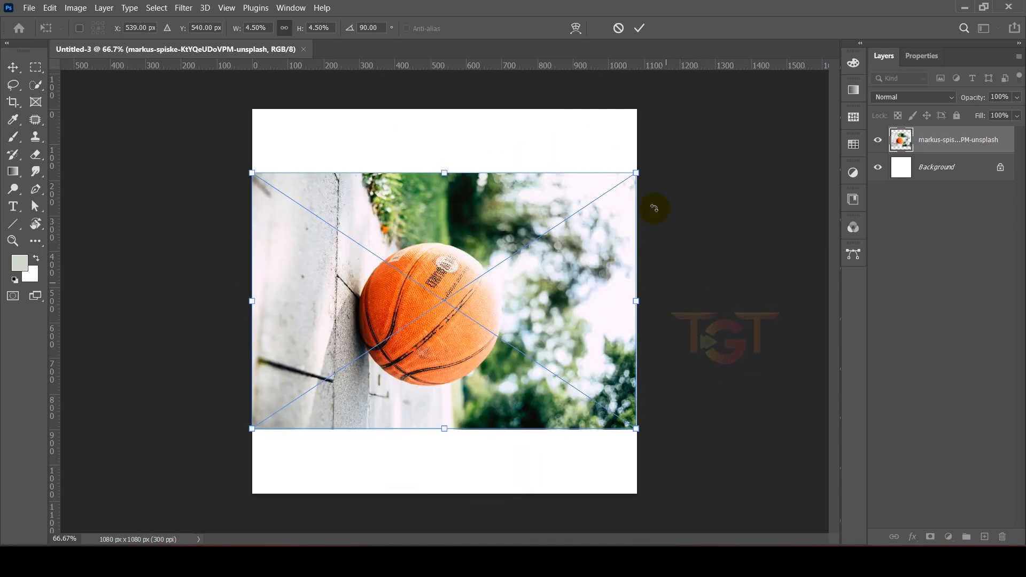
Step: Rotate the photo freehand to about -30°, and set its rotation to exactly 45°
left_click_drag(653, 156, 340, 244)
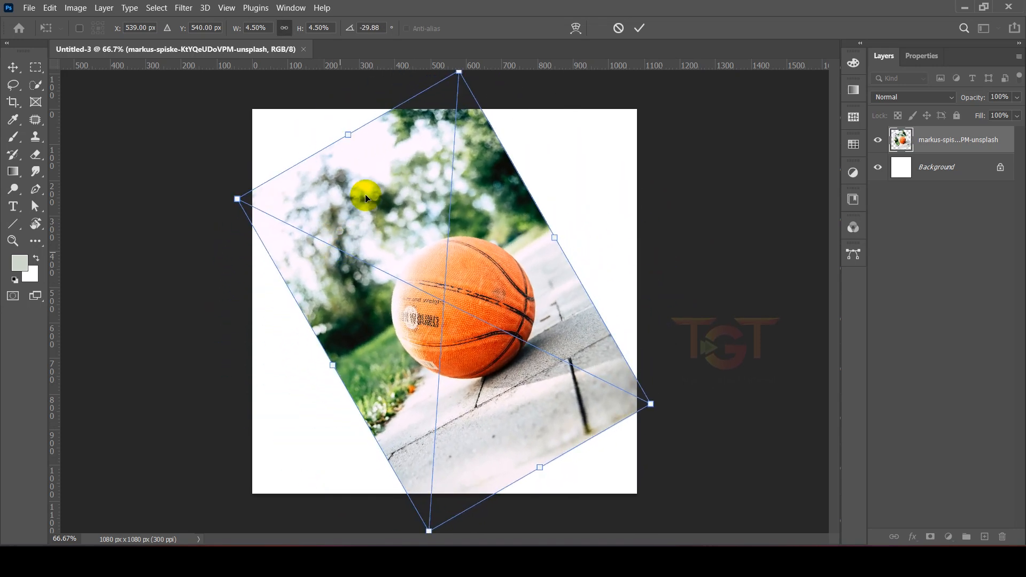
left_click(381, 27)
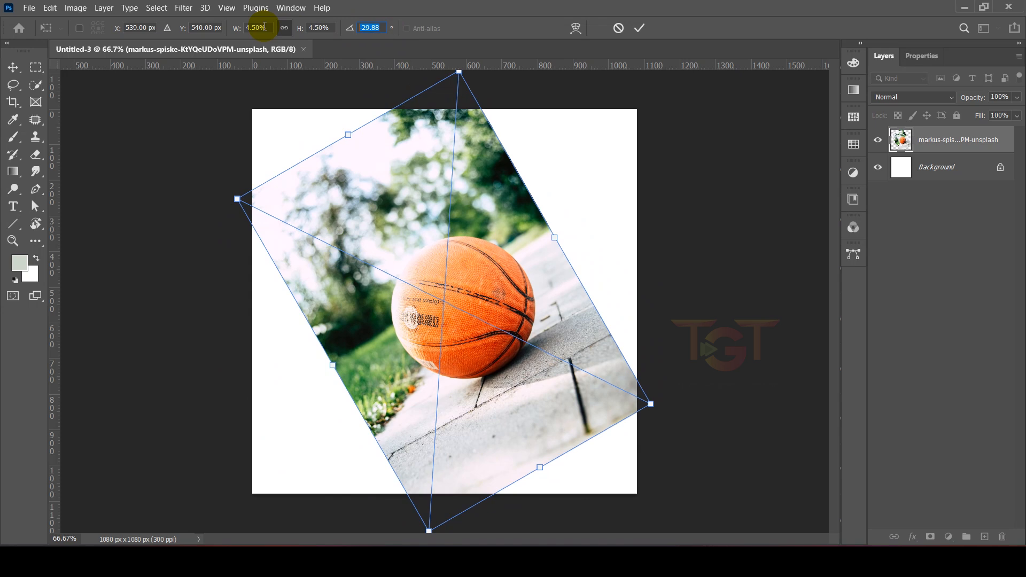
type("45")
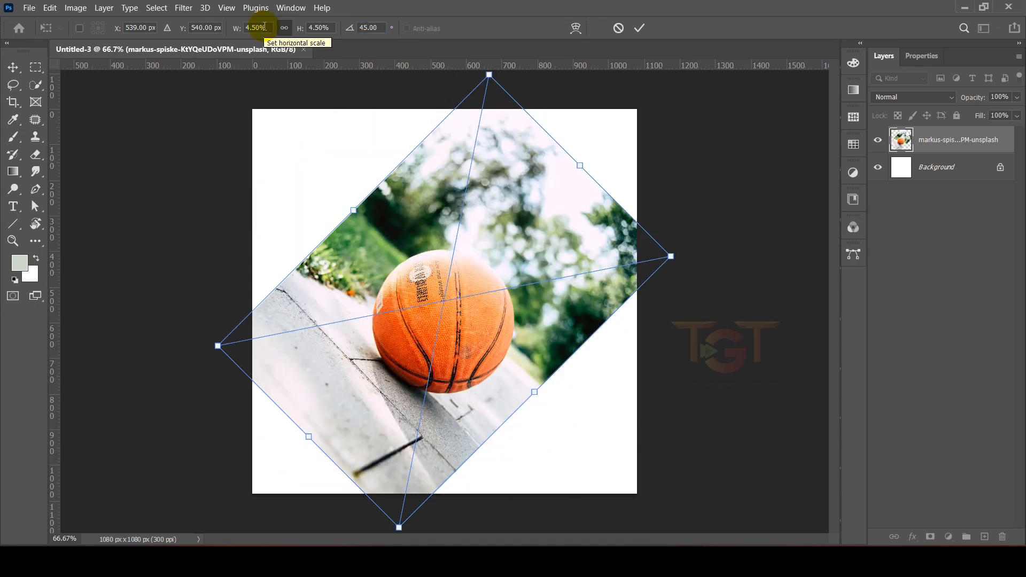
Step: Return the photo's rotation to 0° so it stands upright, and commit the placement
left_click_drag(687, 241, 578, 114)
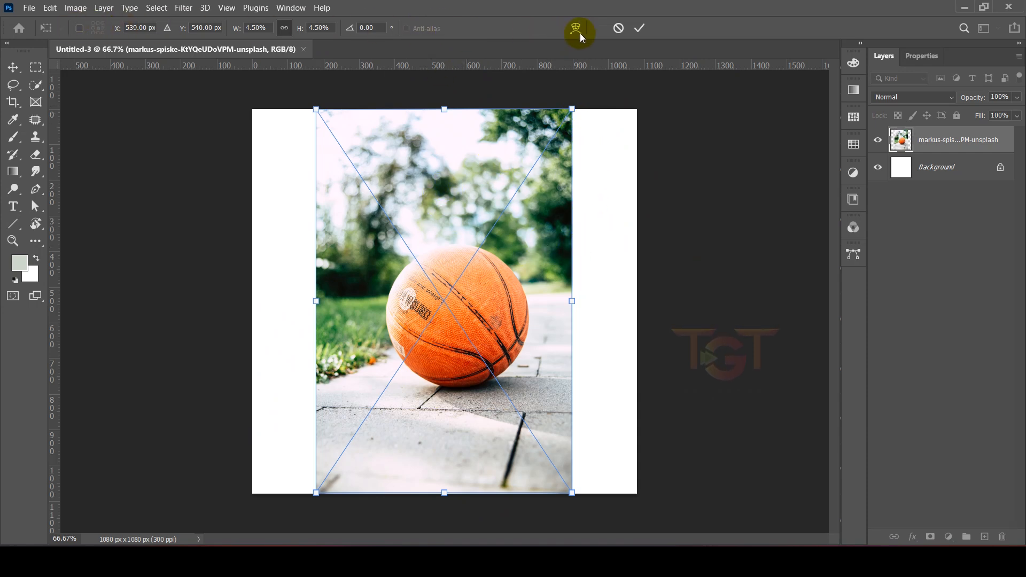
left_click(640, 29)
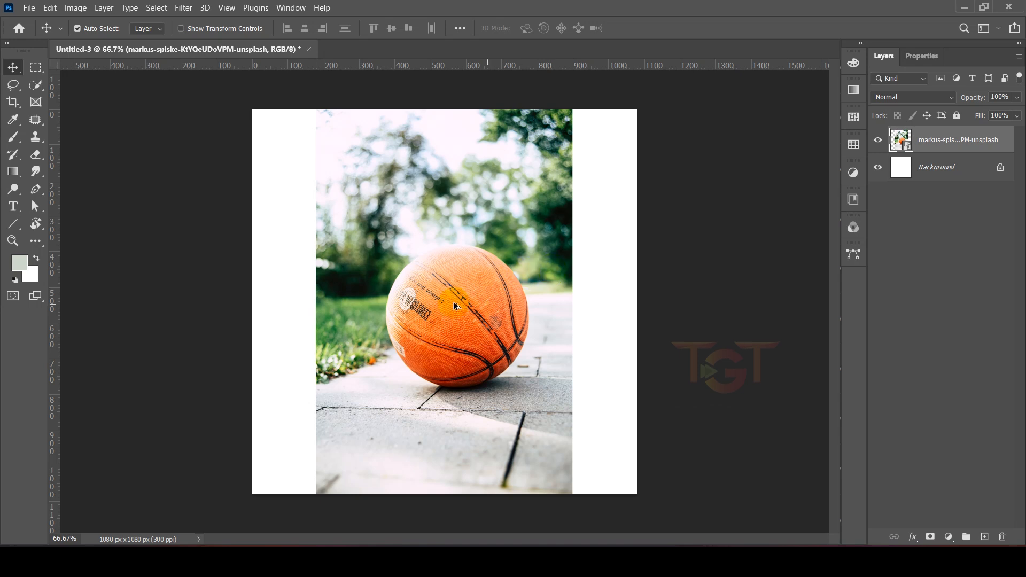
Step: Examine the placed basketball photo's subject and background at several magnifications
scroll(457, 293, "up", 4)
scroll(451, 288, "down", 2)
scroll(452, 294, "up", 3)
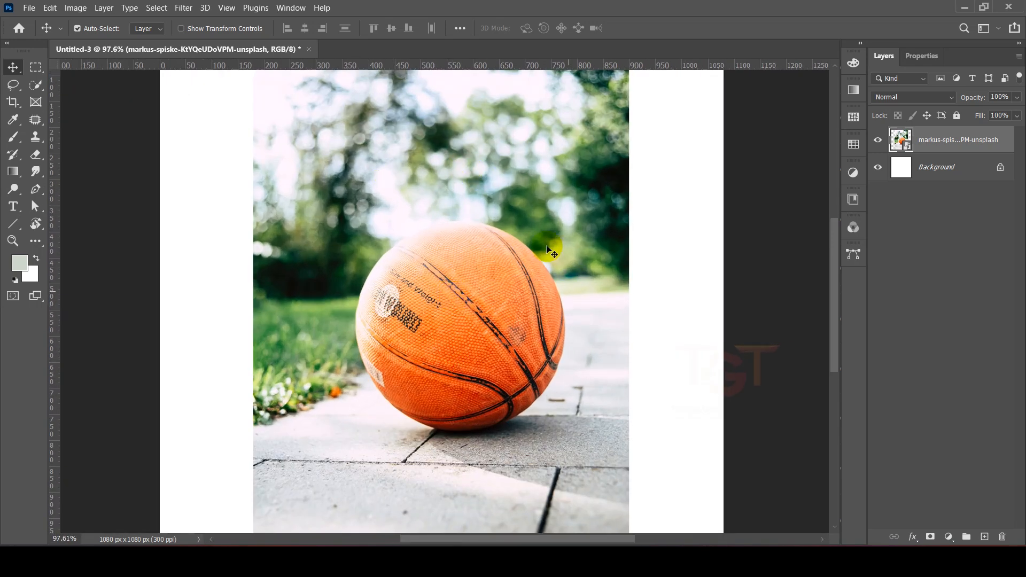
scroll(451, 294, "up", 3)
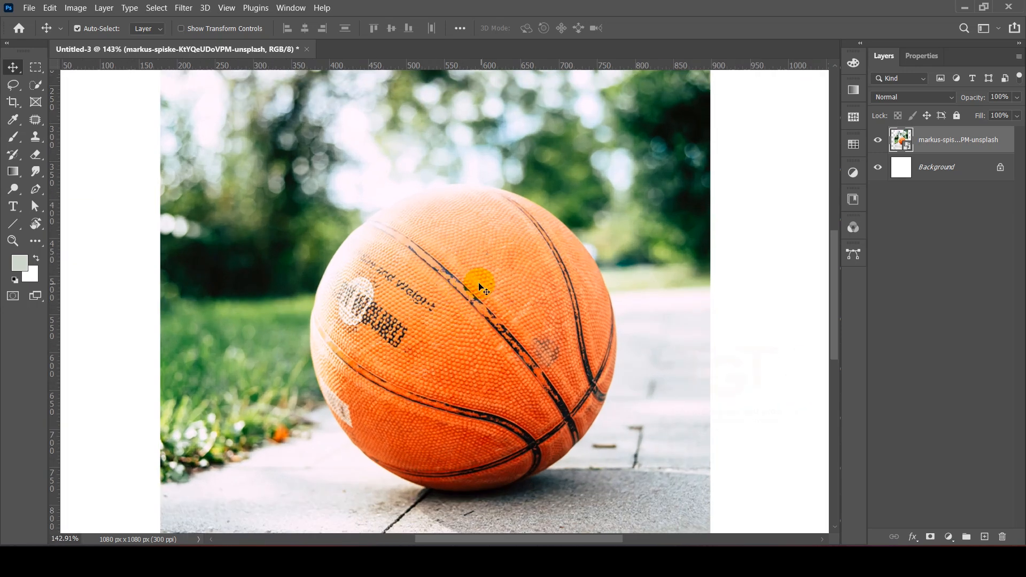
scroll(474, 287, "down", 4)
scroll(470, 291, "up", 3)
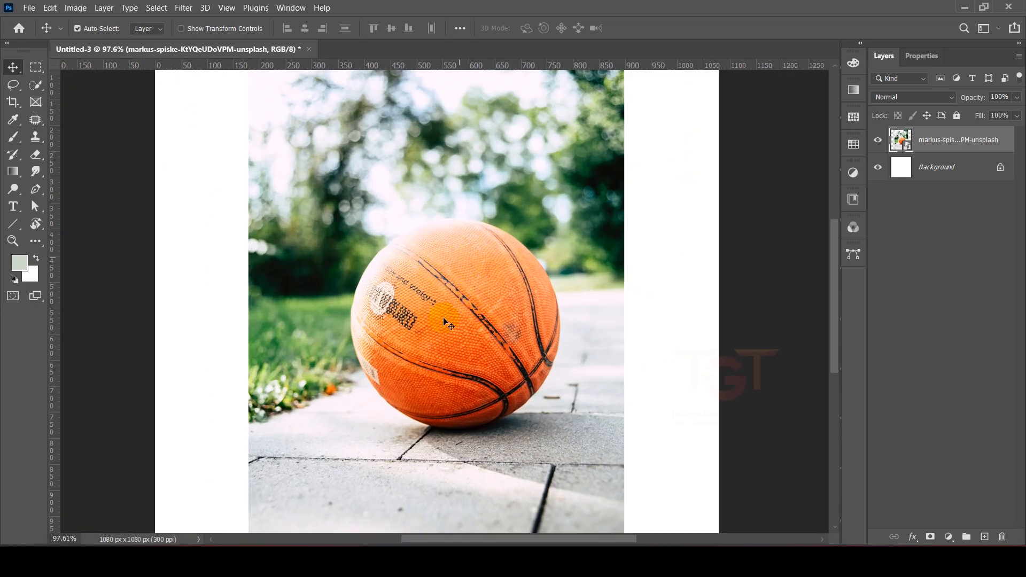
scroll(470, 318, "down", 3)
scroll(460, 313, "up", 2)
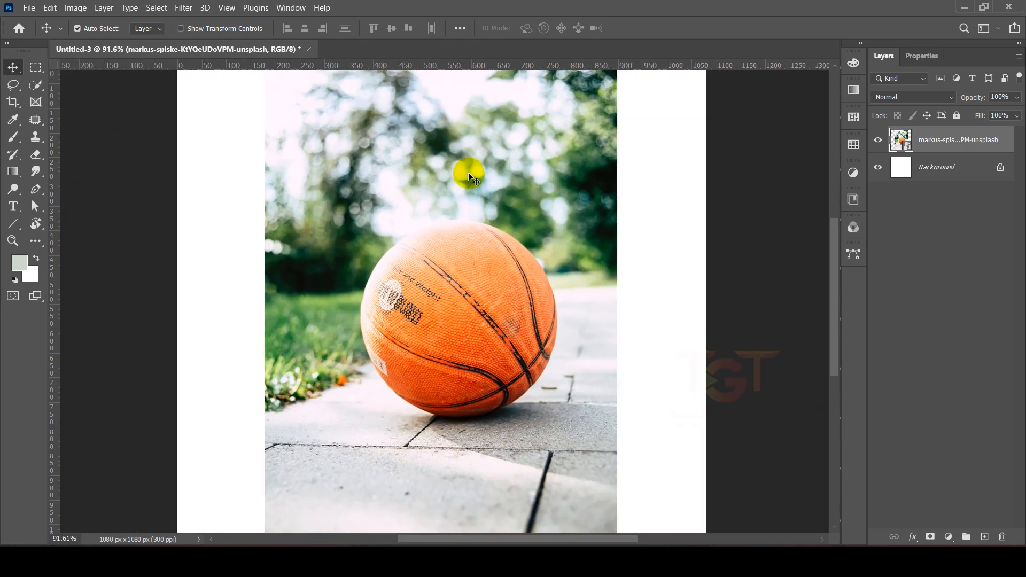
scroll(437, 210, "down", 2)
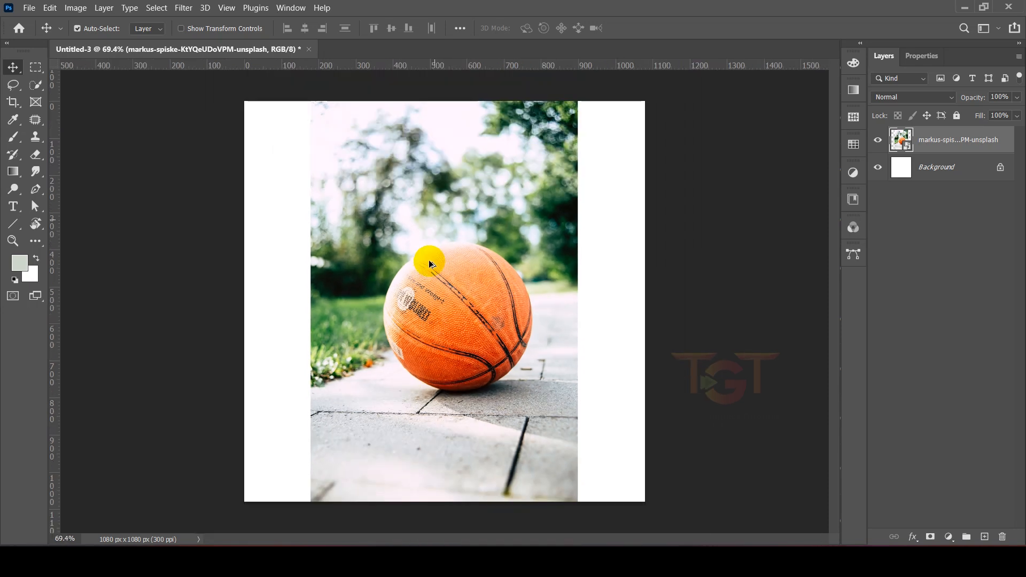
scroll(429, 261, "up", 2)
scroll(492, 202, "down", 2)
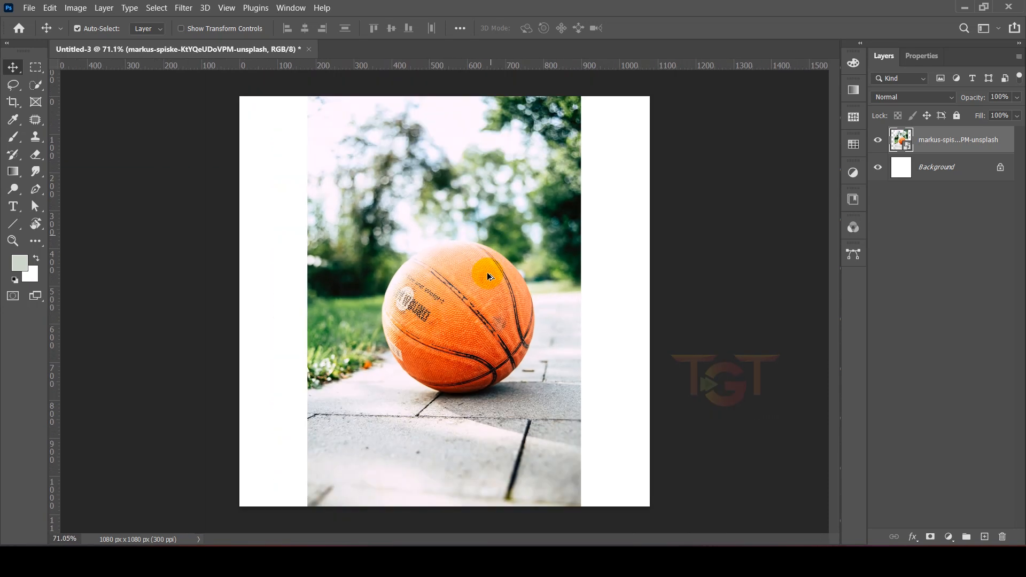
Step: Move the photo against the canvas's left edge, and scale it down proportionally from its right side to about 510 px wide
left_click_drag(503, 288, 437, 276)
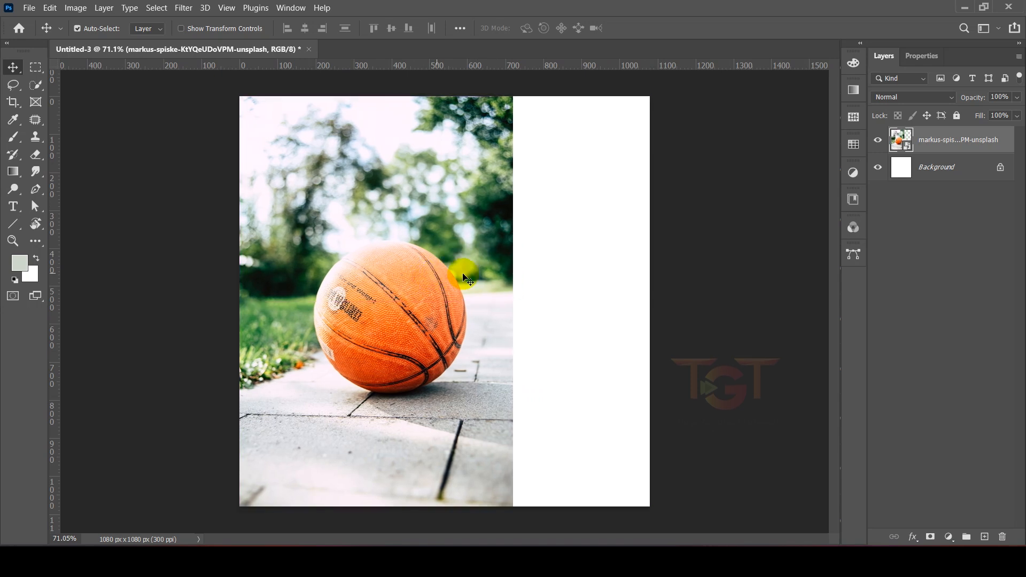
key("ctrl+t")
left_click_drag(513, 301, 442, 295)
key("Return")
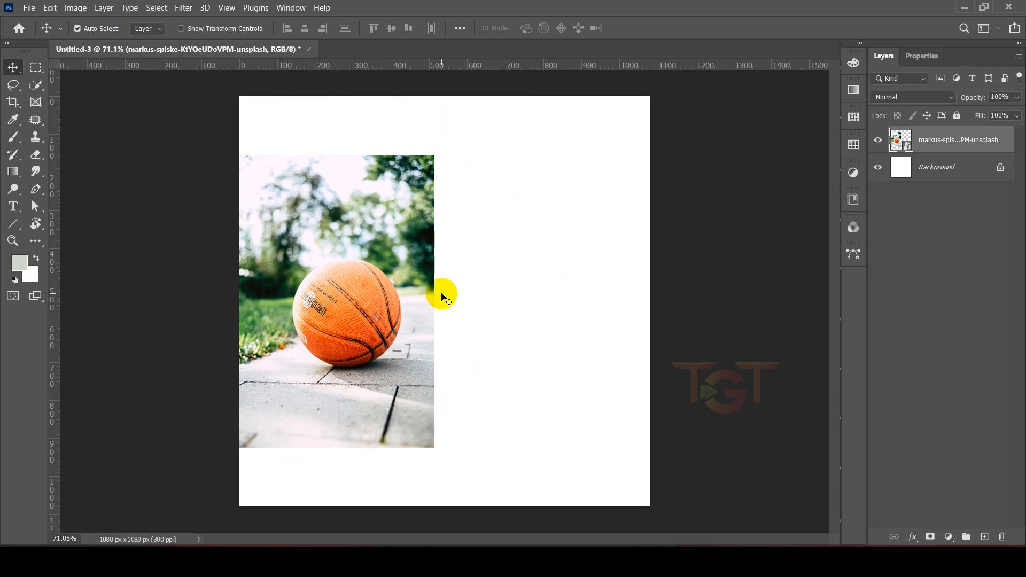
Step: Place basketball-155997_1280 from the psp classes folder, scaled to 7.71%, in the blank area beside the photo, and commit it
key("alt+Tab")
left_click_drag(269, 220, 538, 294)
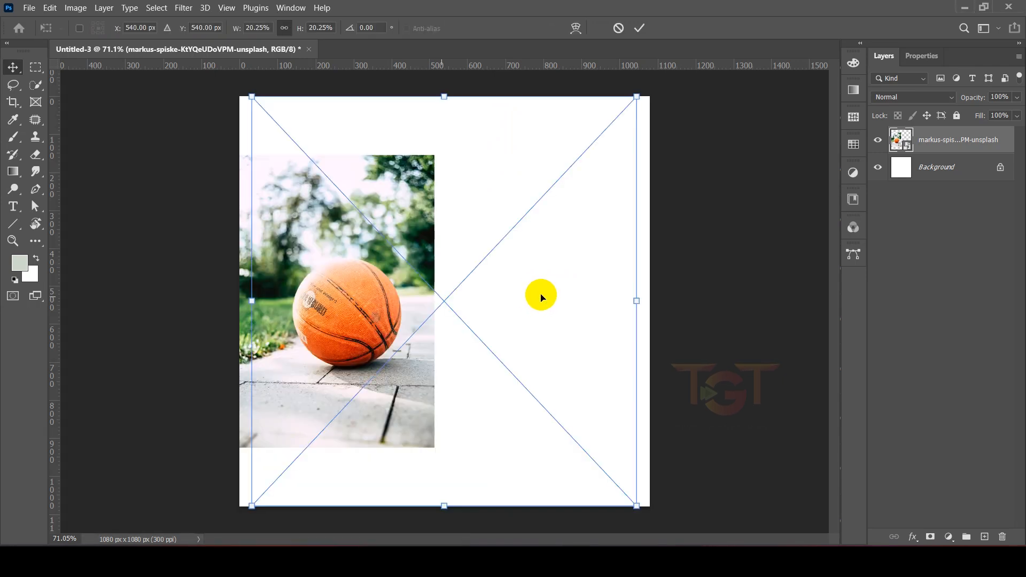
left_click_drag(636, 99, 506, 274)
left_click_drag(459, 293, 564, 293)
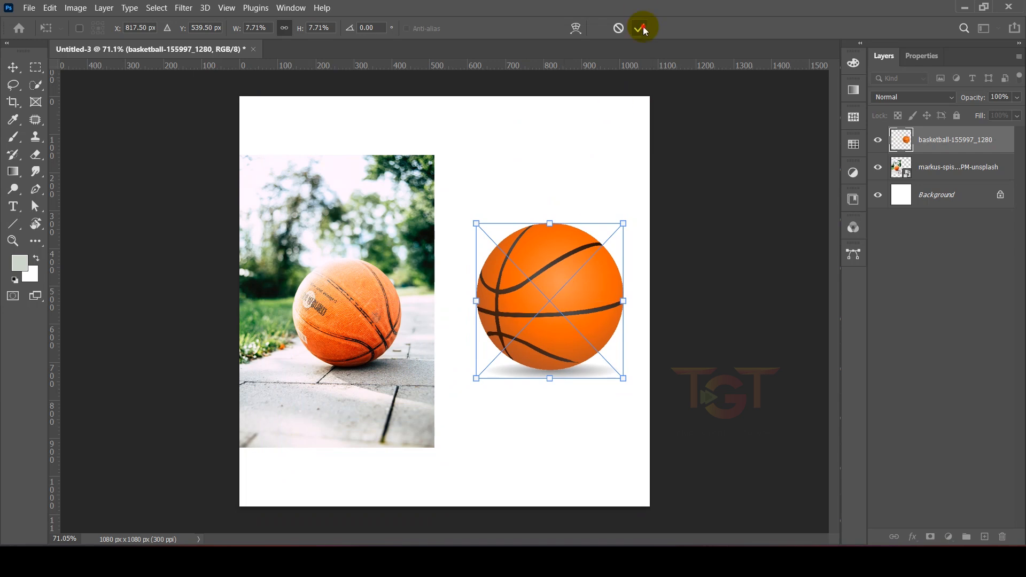
left_click(640, 28)
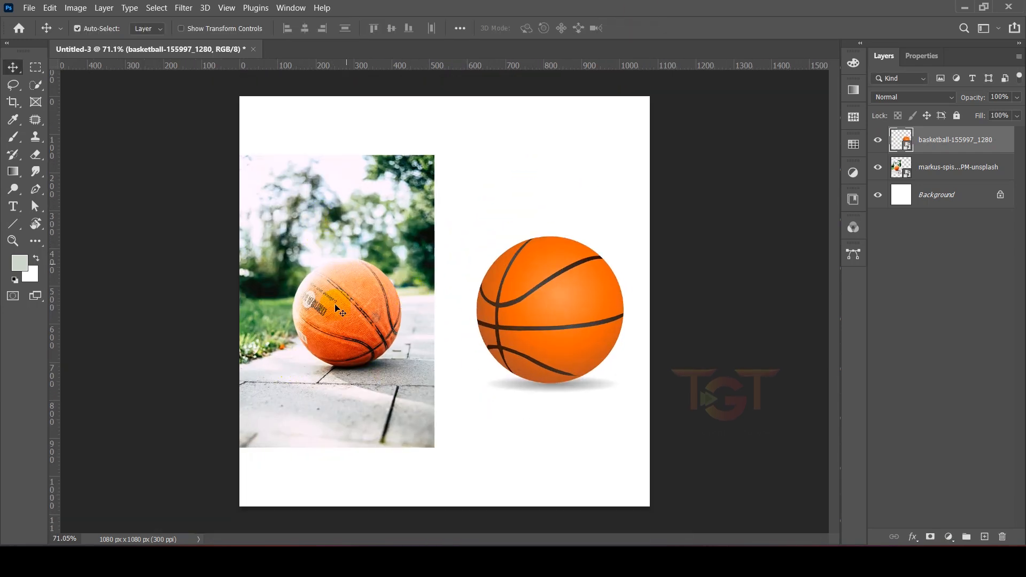
Step: Move the cut-out basketball onto the pavement in front of the photographed ball, and scale it down to about 110 px wide
scroll(367, 300, "up", 3)
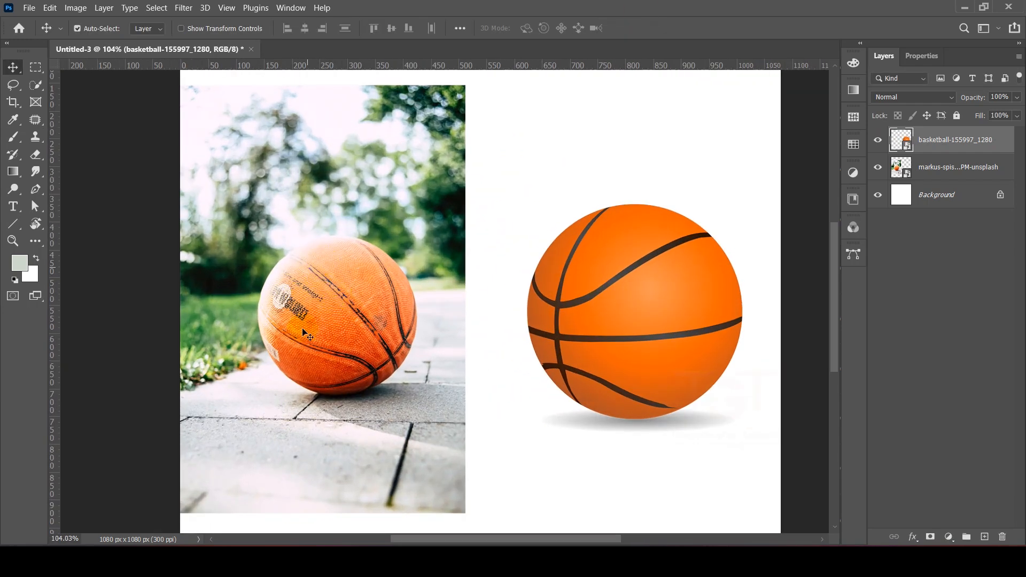
scroll(355, 188, "down", 2)
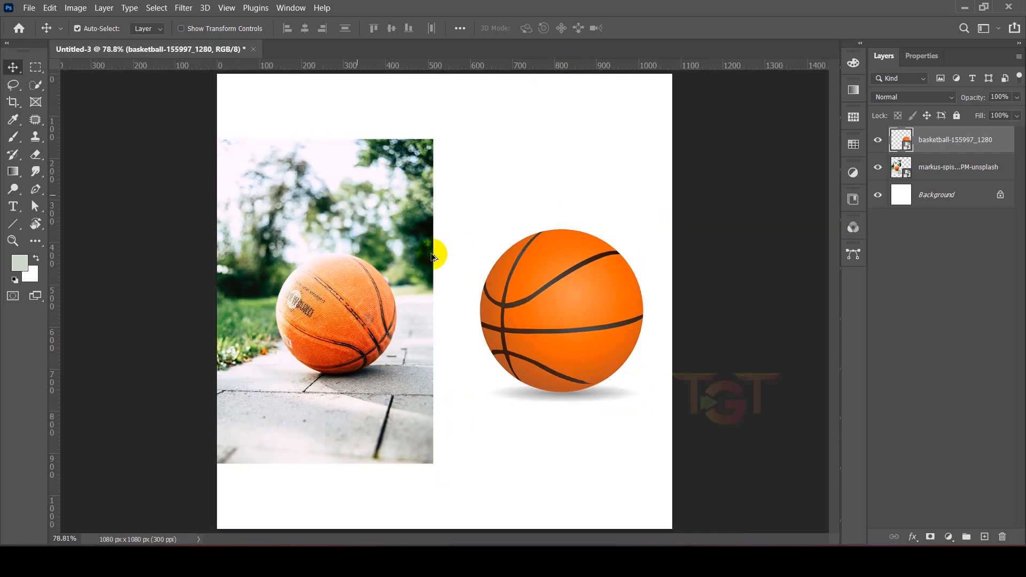
left_click_drag(575, 302, 369, 179)
key("ctrl+t")
left_click_drag(457, 140, 390, 272)
left_click_drag(325, 255, 271, 406)
scroll(271, 402, "up", 2)
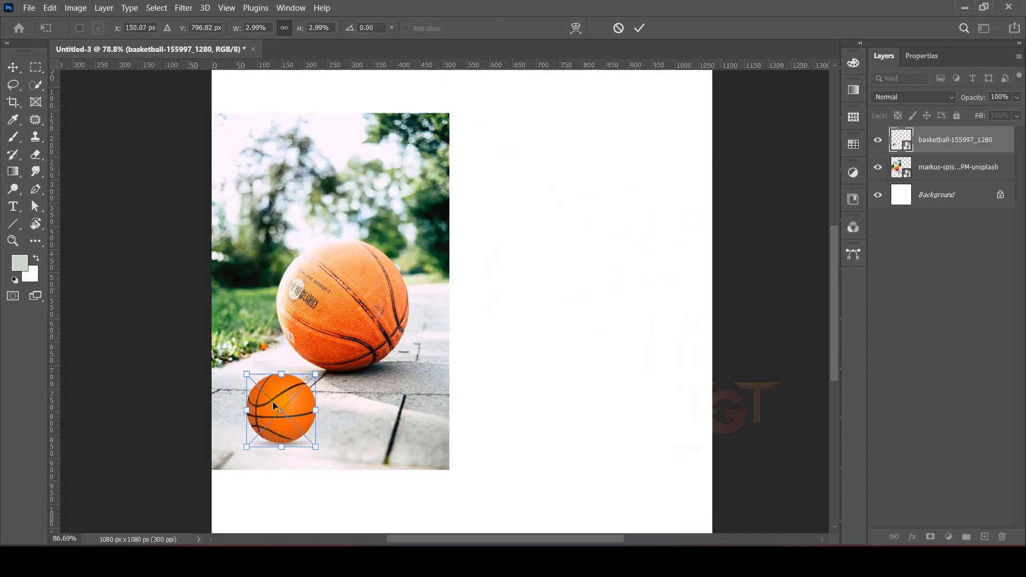
left_click_drag(332, 369, 310, 395)
left_click(641, 28)
Step: Shift the small cut-out basketball slightly to the right on the pavement, and check how it sits in the photo
scroll(278, 418, "up", 4)
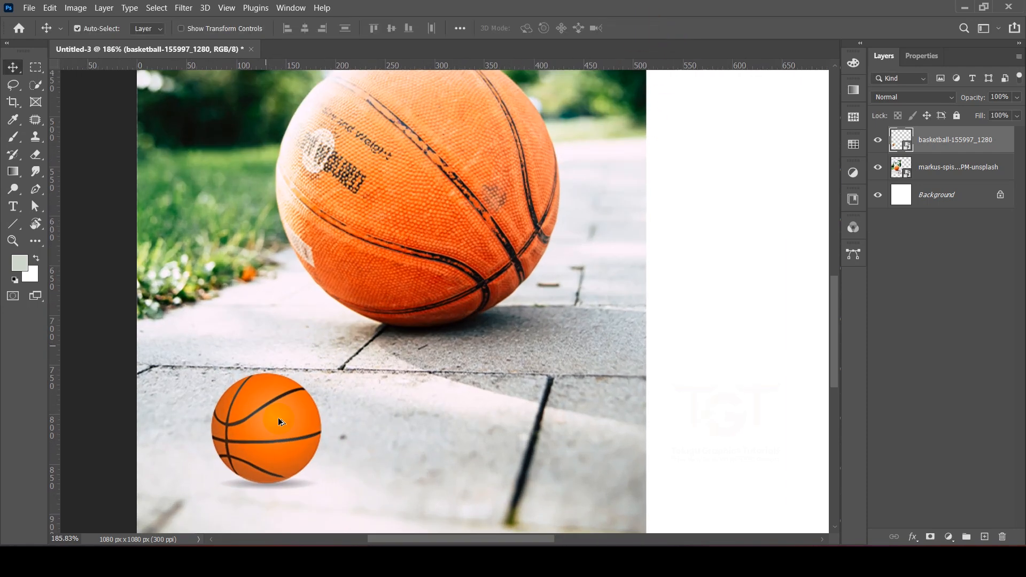
scroll(278, 418, "down", 5)
left_click_drag(279, 421, 288, 413)
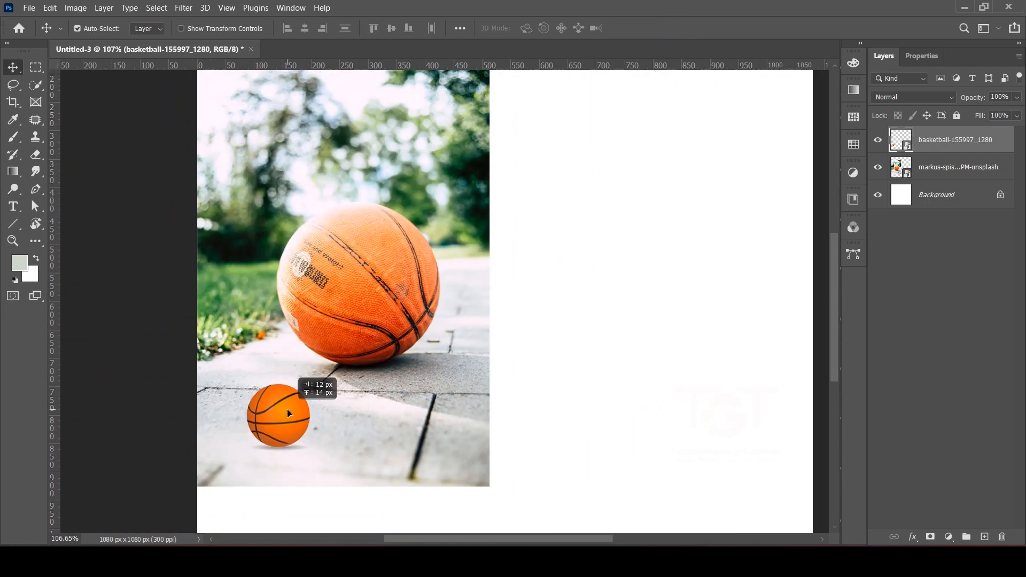
scroll(291, 406, "down", 5)
left_click(305, 395)
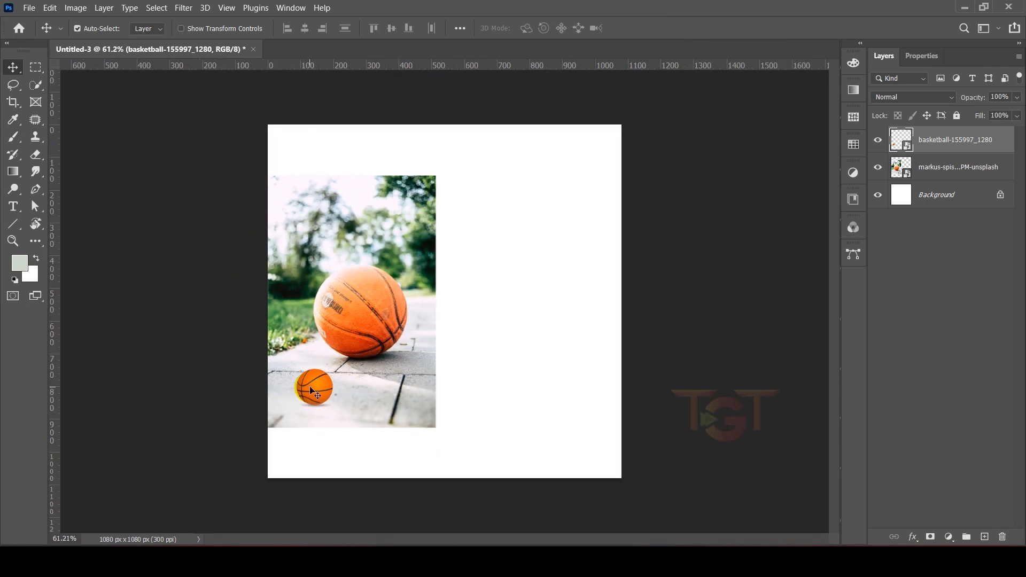
scroll(313, 392, "up", 2)
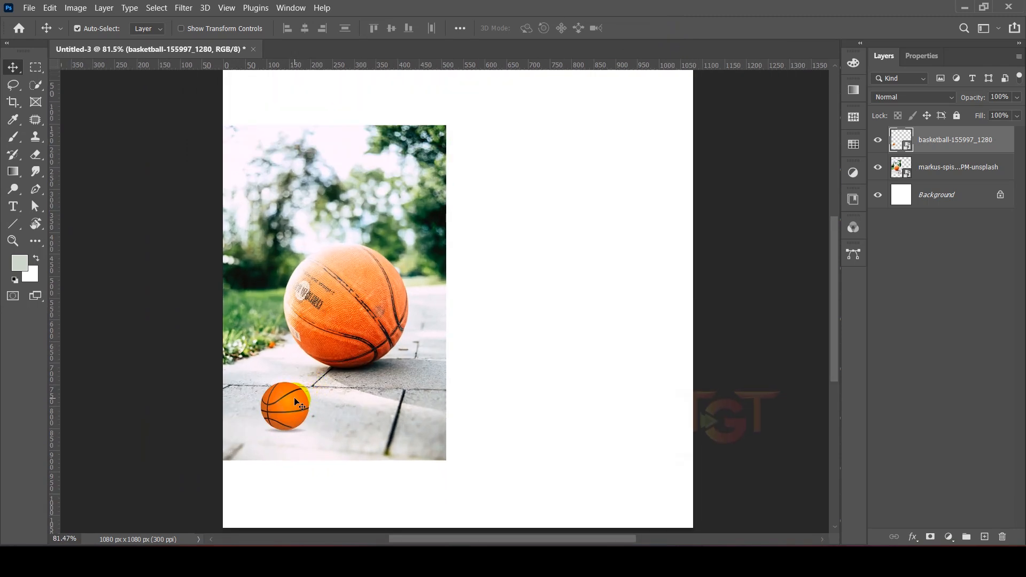
Step: Move the cut-out basketball off the photo, and delete both the basketball layer and the photo layer
left_click_drag(287, 414, 571, 318)
key("Delete")
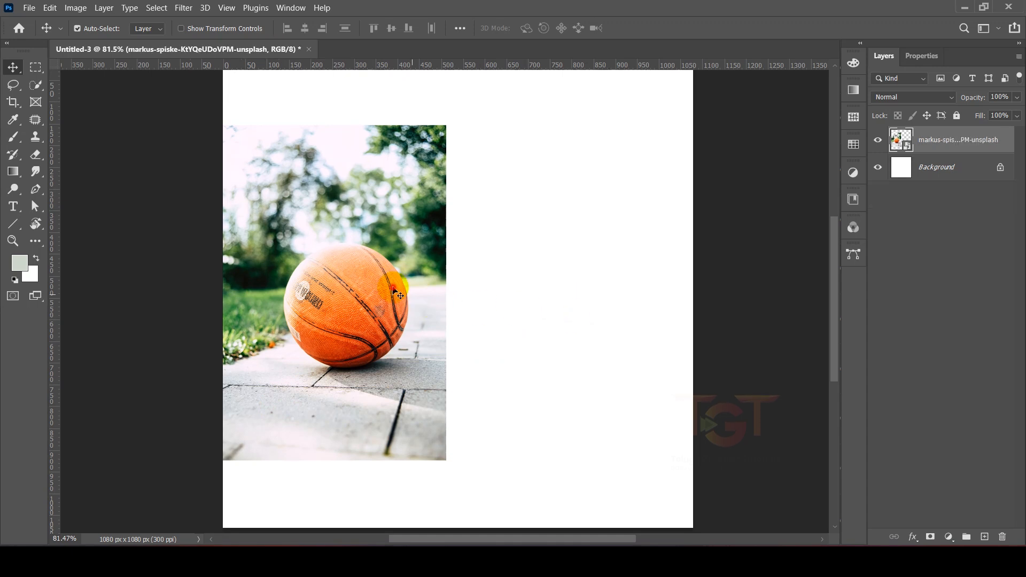
key("Delete")
Step: Place basketball-155997_1280 from the psp classes folder on the blank canvas, and scale it down to 13.29%
key("alt+Tab")
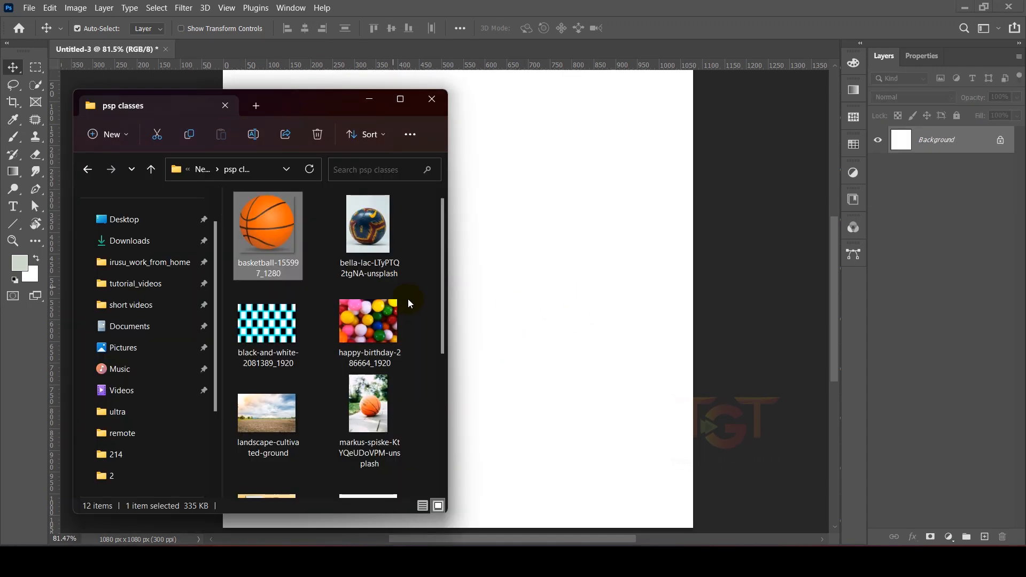
scroll(380, 372, "down", 5)
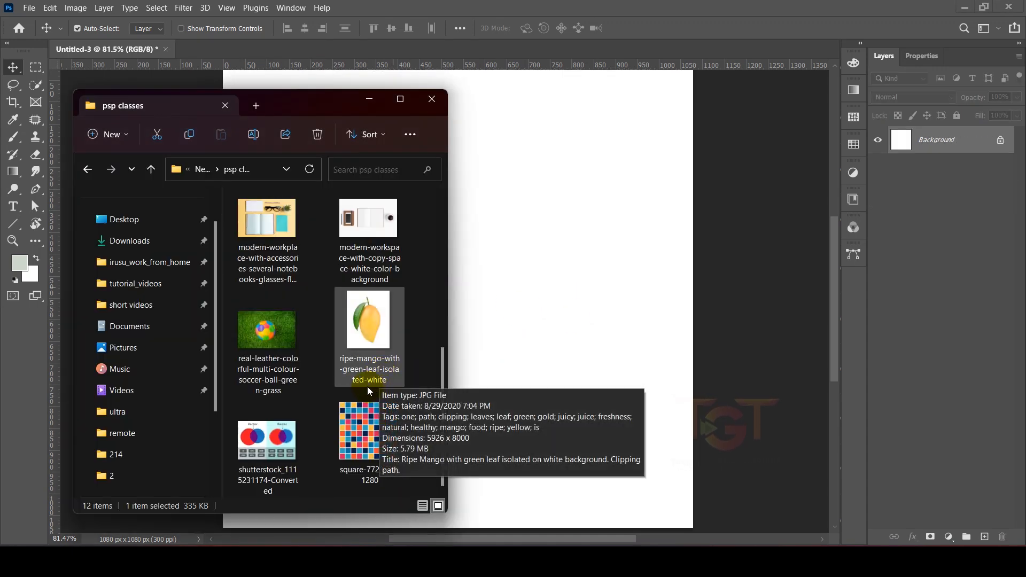
scroll(367, 385, "up", 5)
left_click_drag(267, 223, 535, 283)
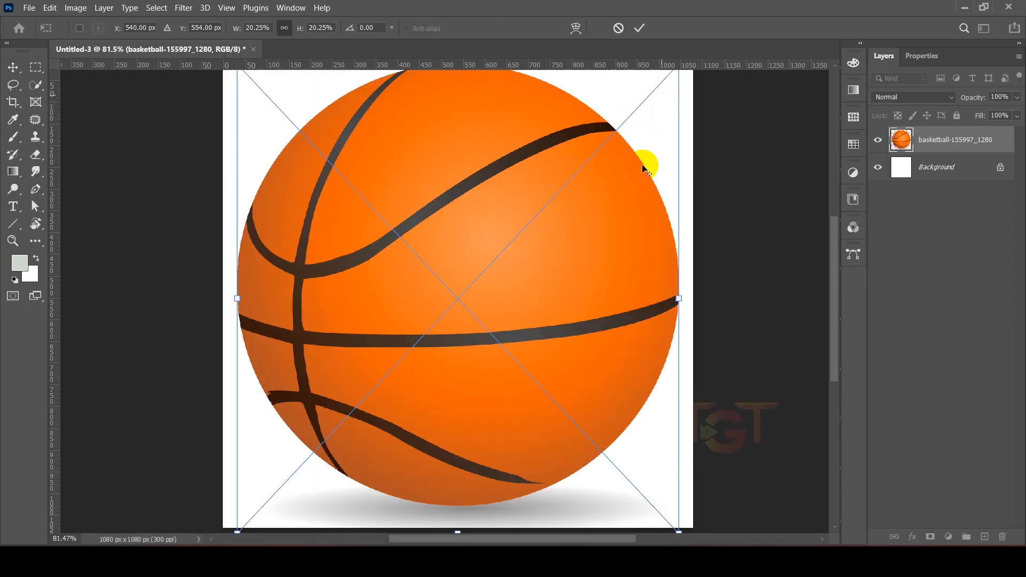
scroll(647, 161, "down", 2)
left_click_drag(628, 109, 602, 220)
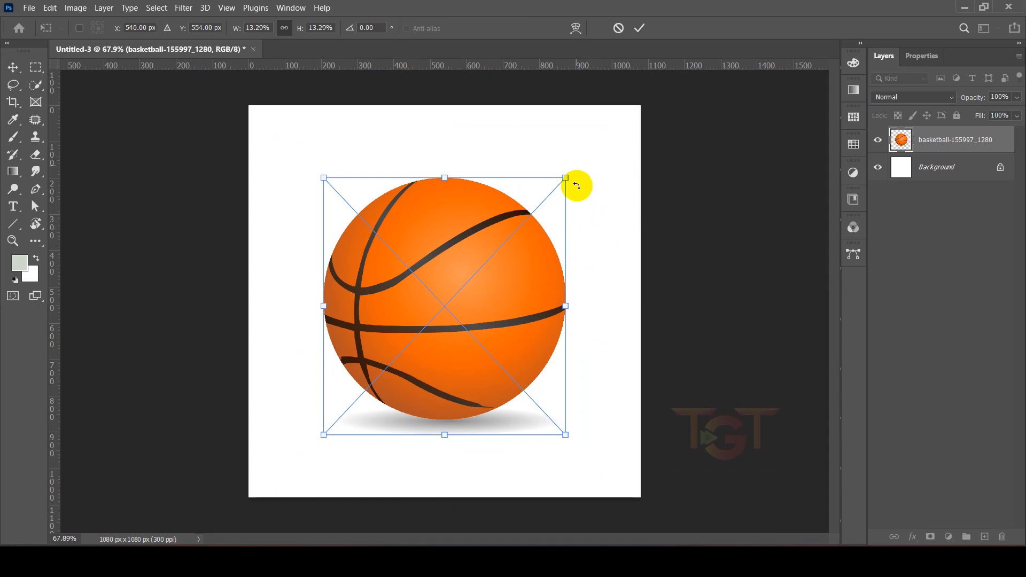
Step: Rotate the basketball around its centre to -15.68° and to 48.17°, and try moving it sideways before undoing that move
left_click_drag(580, 163, 483, 233)
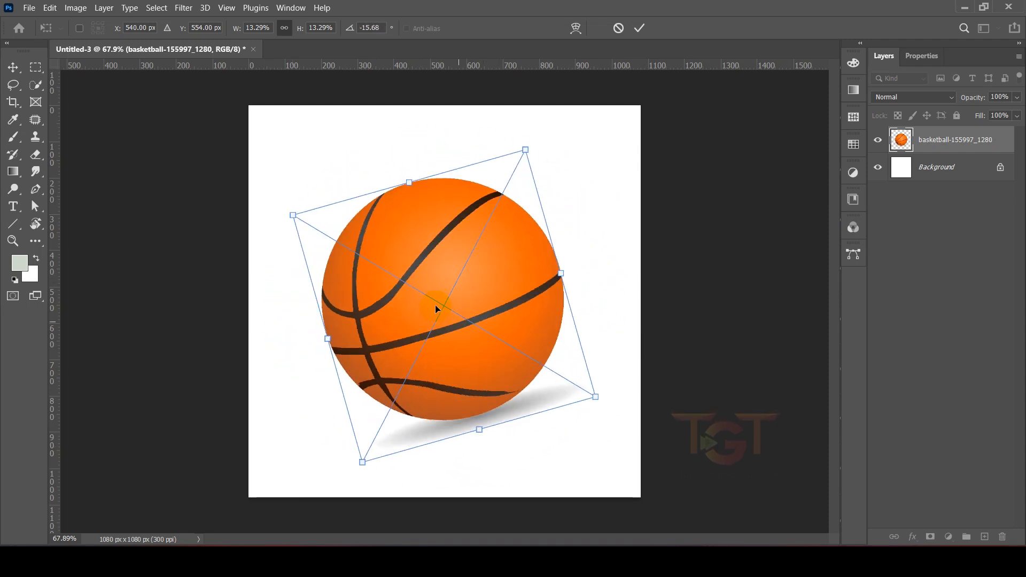
left_click_drag(535, 140, 561, 311)
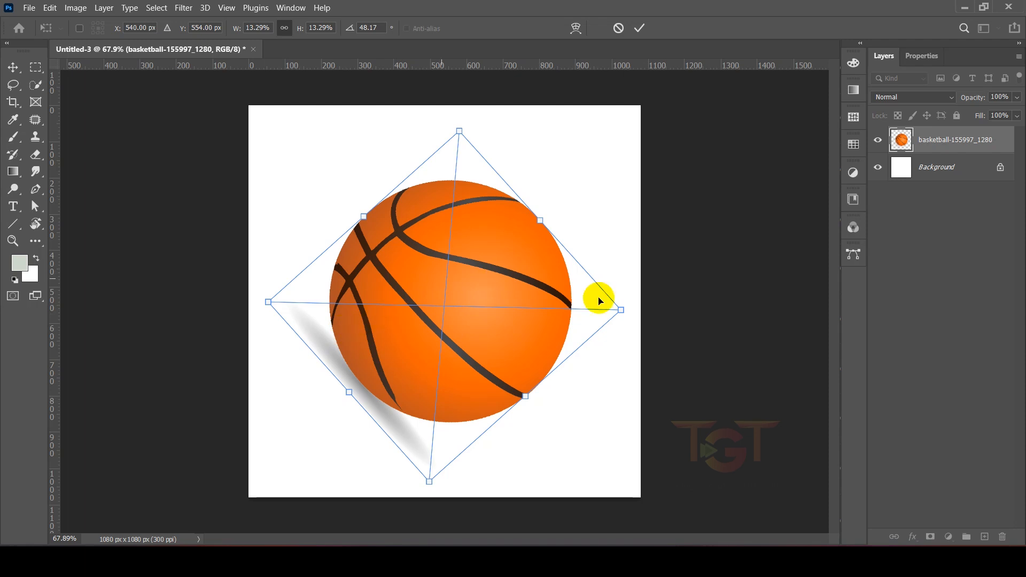
left_click_drag(586, 314, 523, 313)
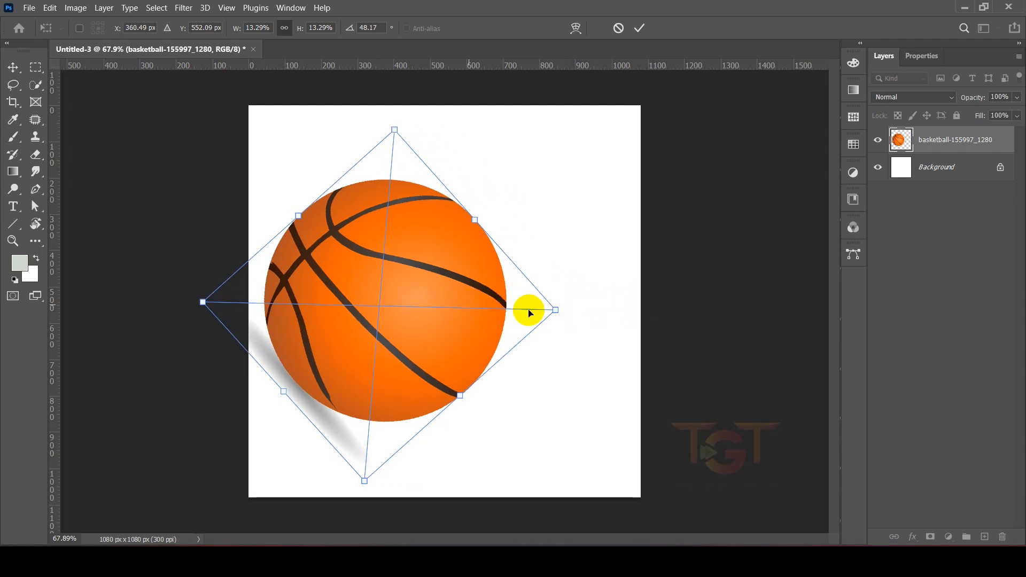
key("ctrl+z")
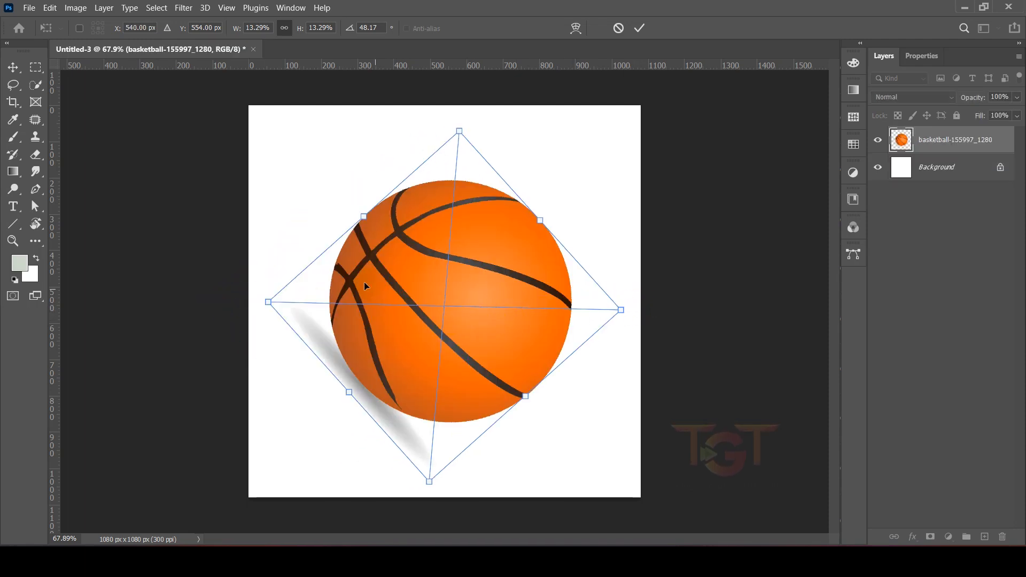
Step: Set the transform pivot on the basketball's seam crossing and near its edge, and rotate the ball around these points to 100.42°
left_click(370, 255, "alt")
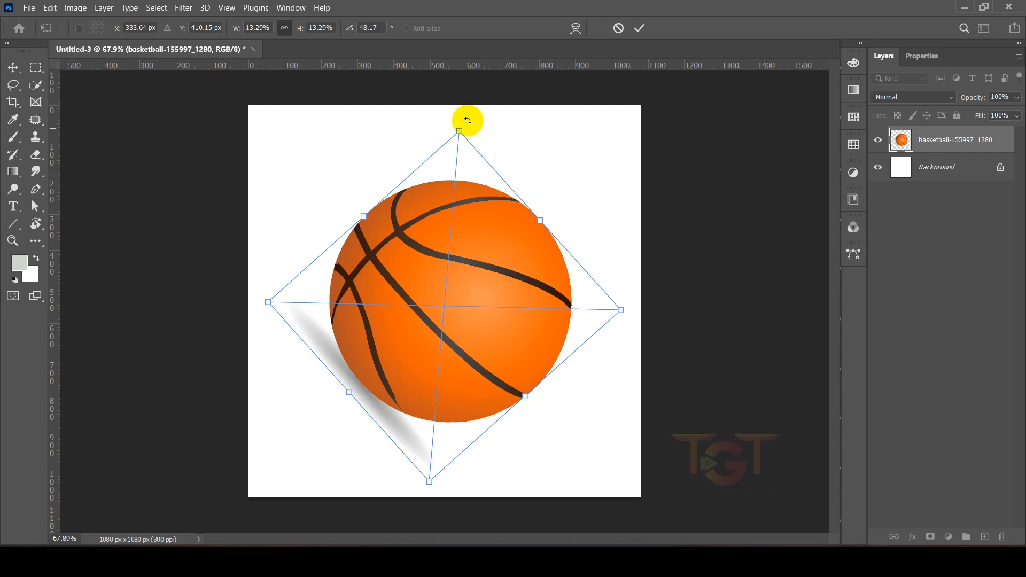
left_click_drag(463, 118, 335, 299)
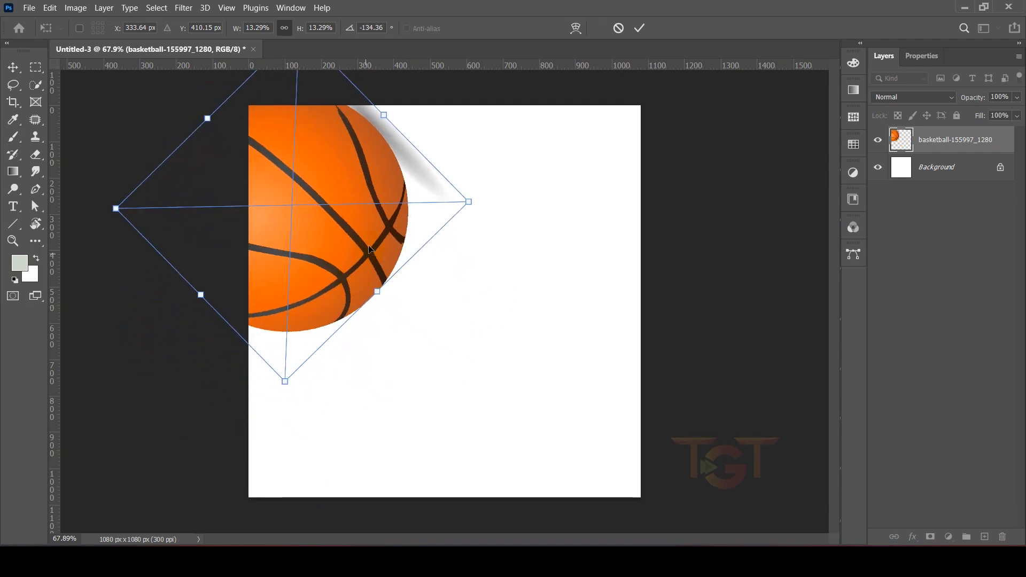
left_click_drag(291, 399, 422, 224)
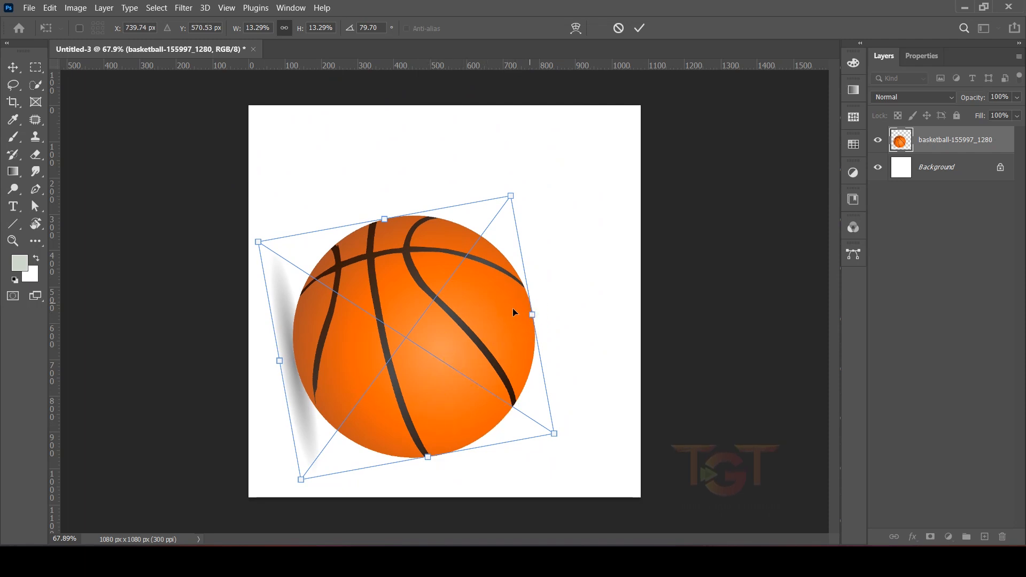
left_click_drag(520, 178, 556, 212)
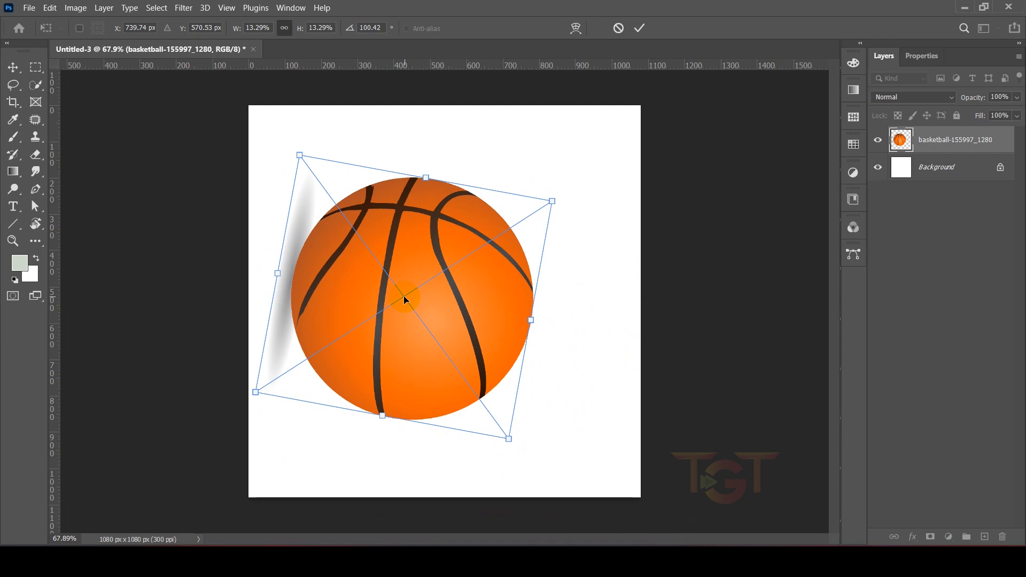
Step: Try further pivot points on the basketball, bring the pivot back to its centre, and rotate the ball to -18.9°
left_click(403, 296, "alt")
left_click_drag(561, 190, 398, 273)
left_click(442, 227, "alt")
left_click_drag(556, 165, 398, 136)
left_click_drag(521, 246, 518, 247)
left_click_drag(639, 102, 614, 340)
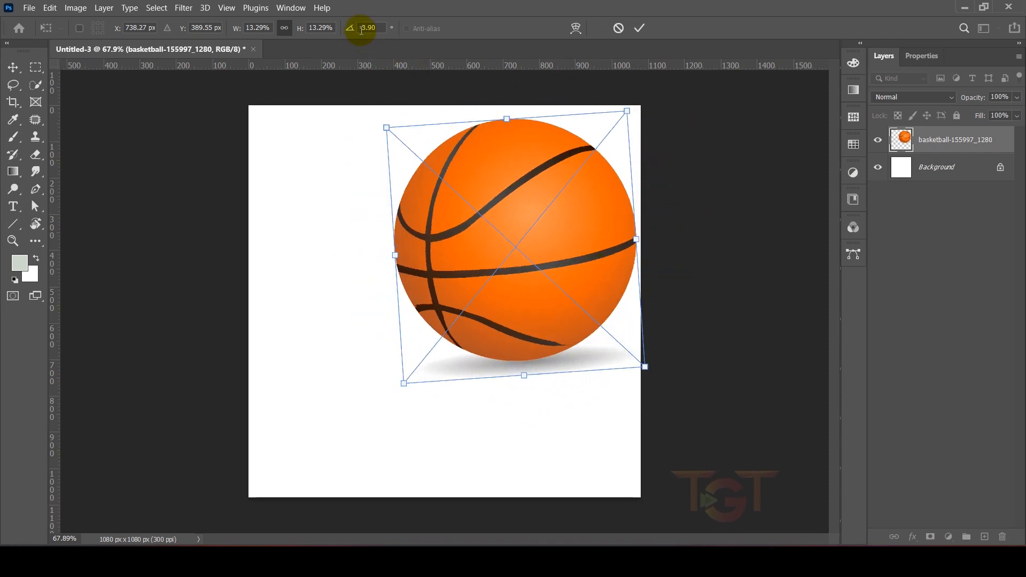
left_click_drag(635, 99, 543, 186)
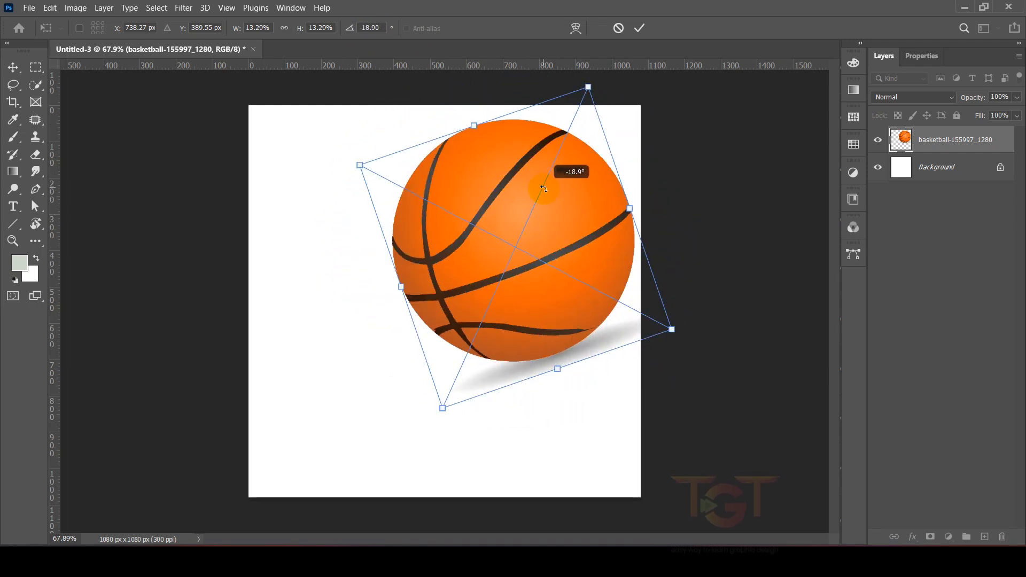
Step: Reset the basketball's rotation angle to 0°, move it near the canvas centre, and commit the transform
left_click_drag(385, 27, 283, 28)
type("0")
key("Return")
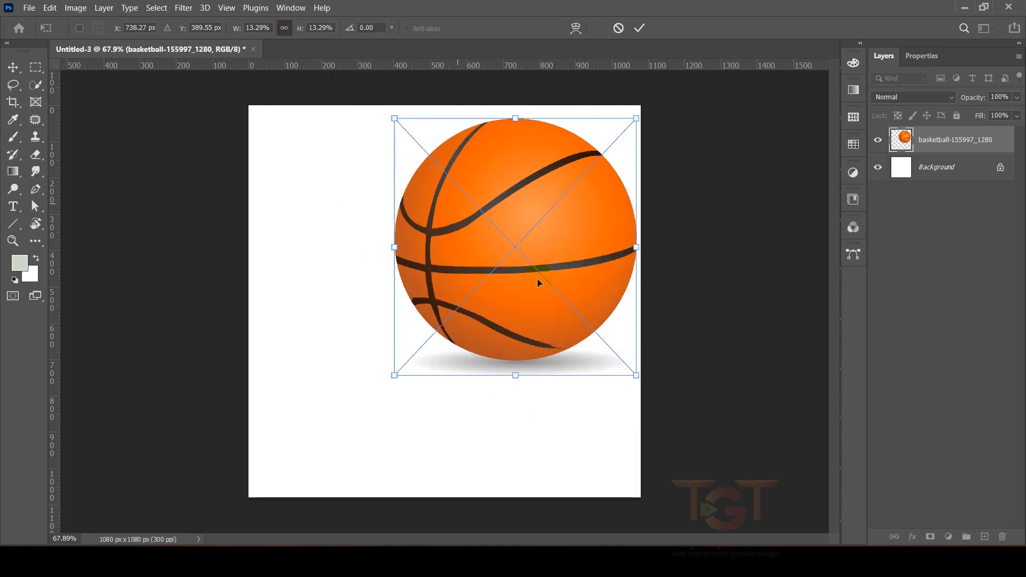
left_click_drag(546, 261, 478, 317)
left_click(641, 28)
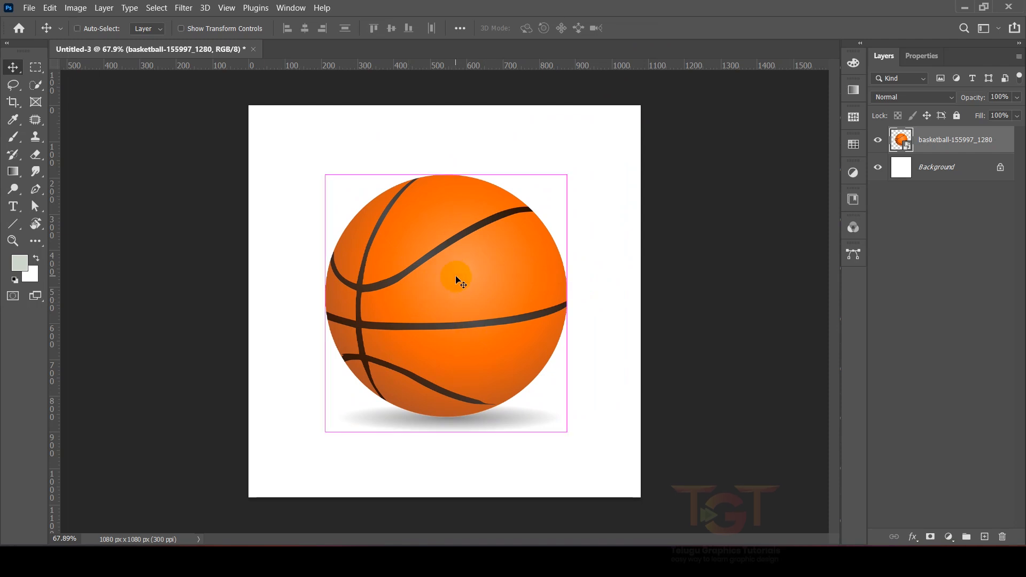
Step: Free-transform the basketball again, rotating it to about 8° and scaling it down to 9.12%, and commit
key("ctrl+t")
left_click_drag(571, 147, 464, 269)
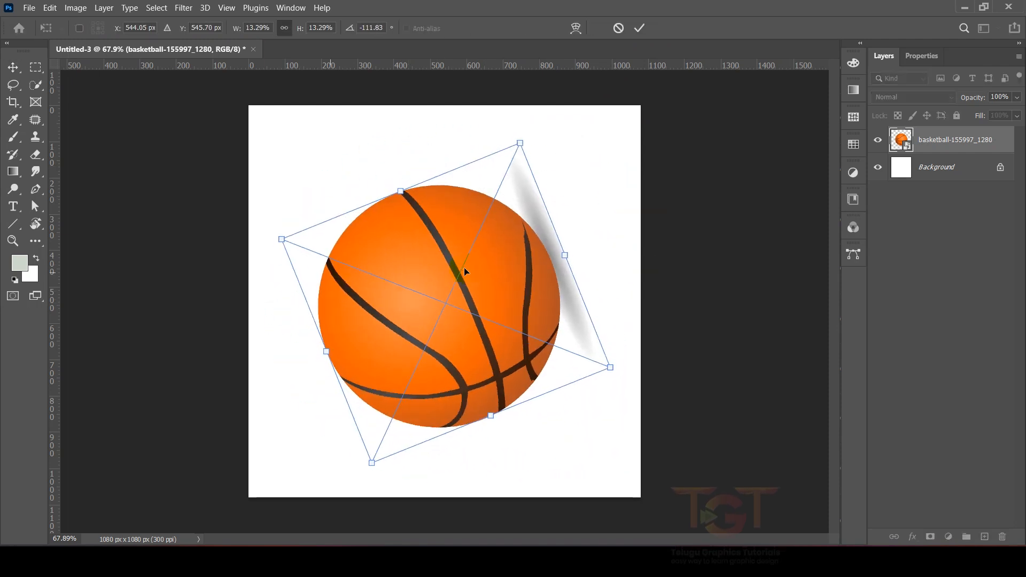
left_click_drag(523, 137, 511, 390)
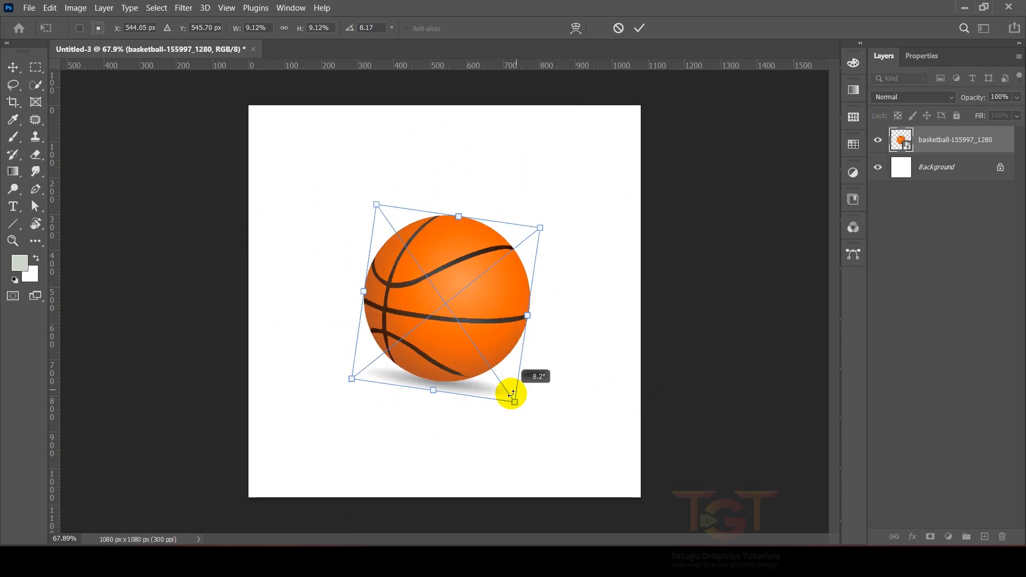
left_click(641, 27)
Step: Shift the tilted basketball slightly on the canvas, and delete its layer
left_click_drag(472, 258, 481, 282)
key("Delete")
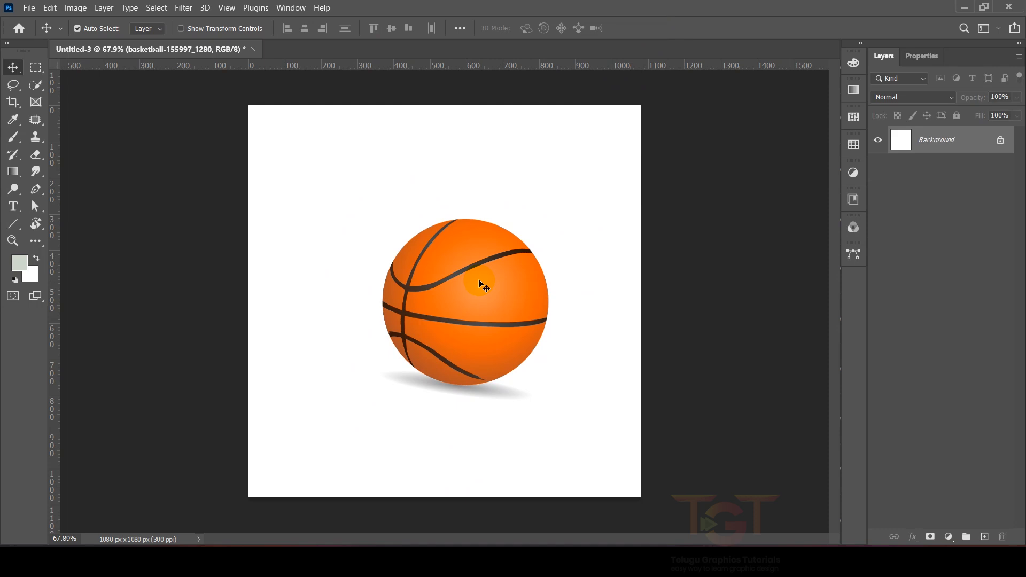